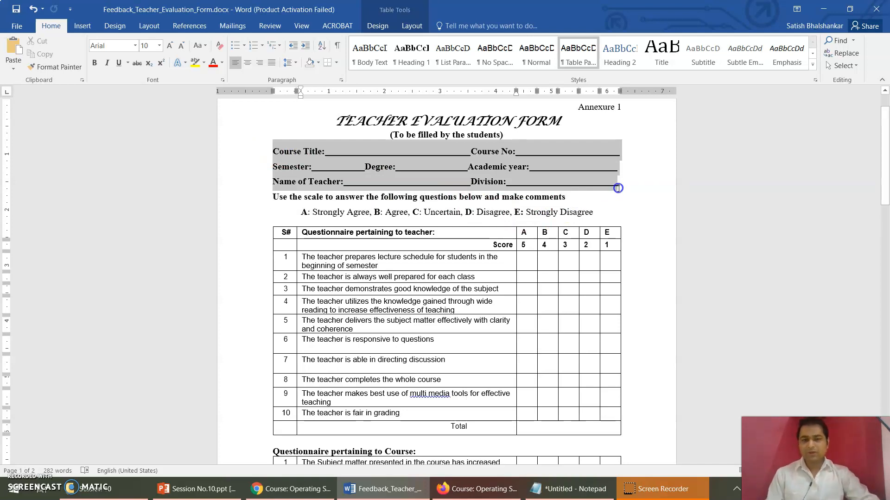
Step: Review the teacher evaluation form's header fields, rating scale, teacher questionnaire and course questionnaire
click(618, 188)
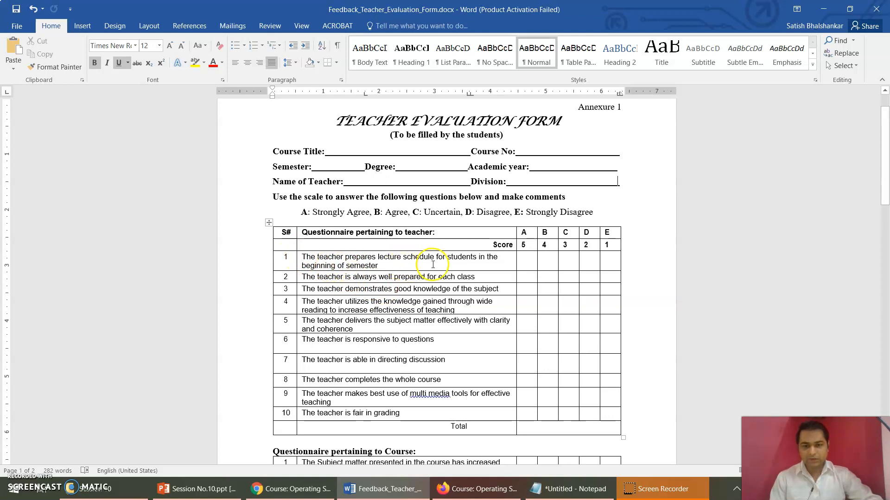
click(400, 266)
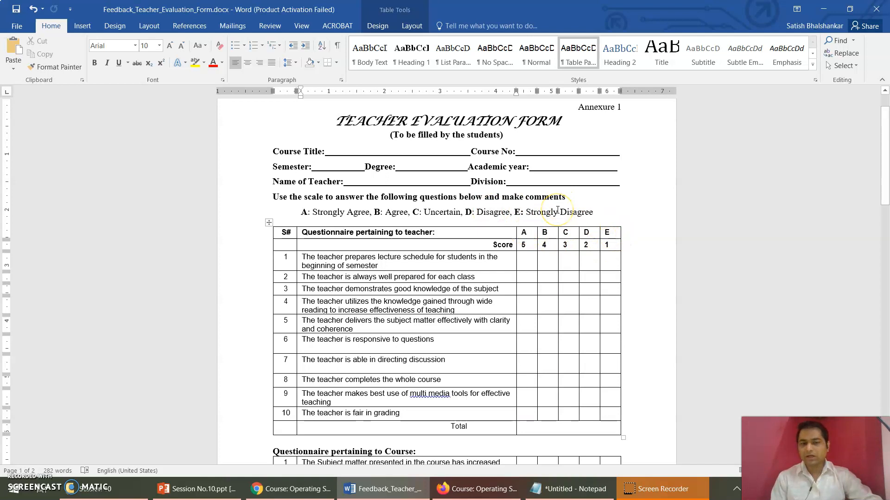
key(Down)
key(Down)
key(Down)
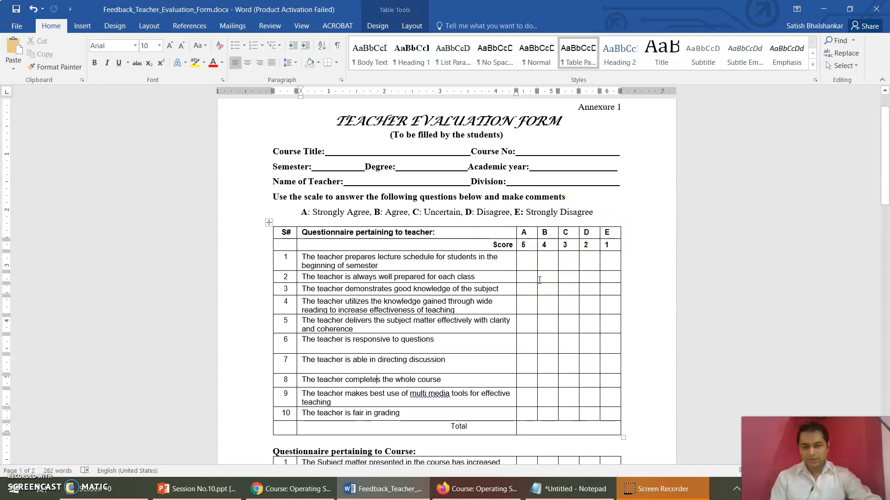
key(Down)
key(Down)
key(Down)
key(Down)
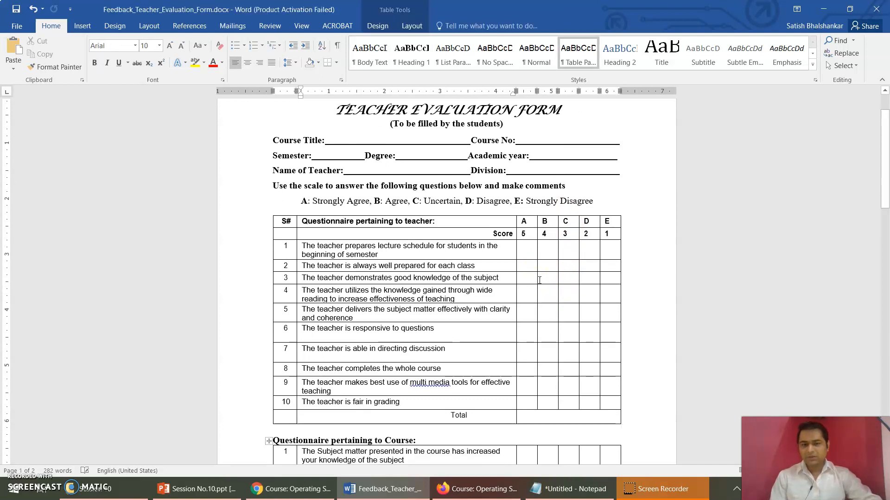
key(Down)
key(Down)
key(Down)
key(Down)
key(Down)
key(Down)
key(Down)
key(Down)
key(Down)
key(Down)
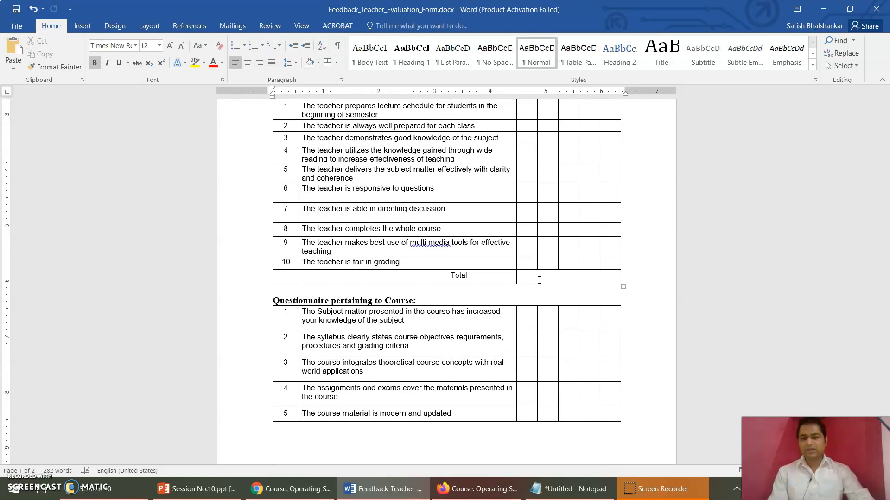
key(Down)
key(Down)
key(Down)
key(Down)
key(Down)
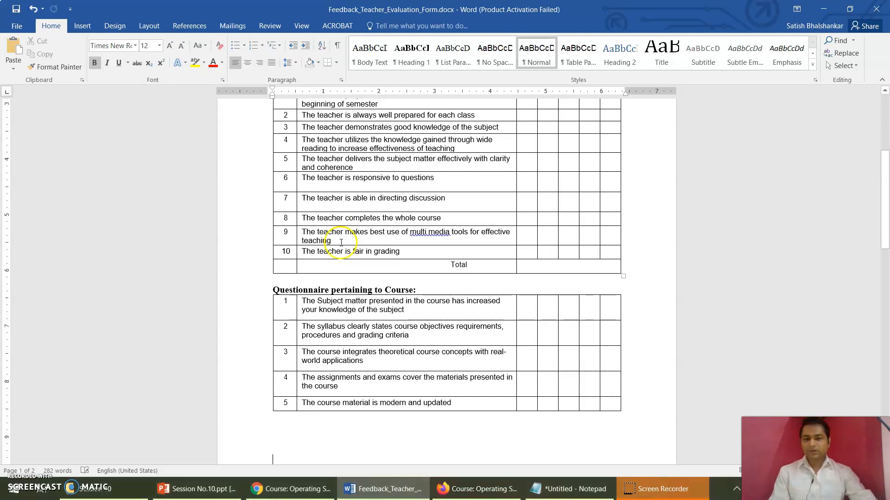
key(Up)
key(Up)
key(Up)
key(Up)
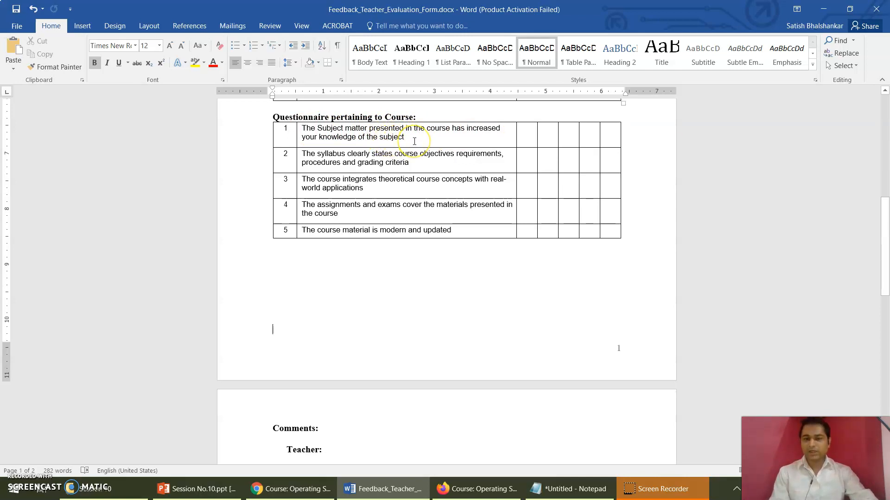
Step: Examine the comment questions about the teacher and the course on the form's second page, then return to the document's beginning
click(499, 250)
key(Down)
key(Down)
key(Down)
key(Down)
key(Down)
key(Down)
key(Down)
key(Down)
key(Down)
key(Down)
key(Down)
key(Down)
key(Down)
key(Down)
key(Down)
key(Down)
key(Down)
key(Down)
key(Down)
key(Down)
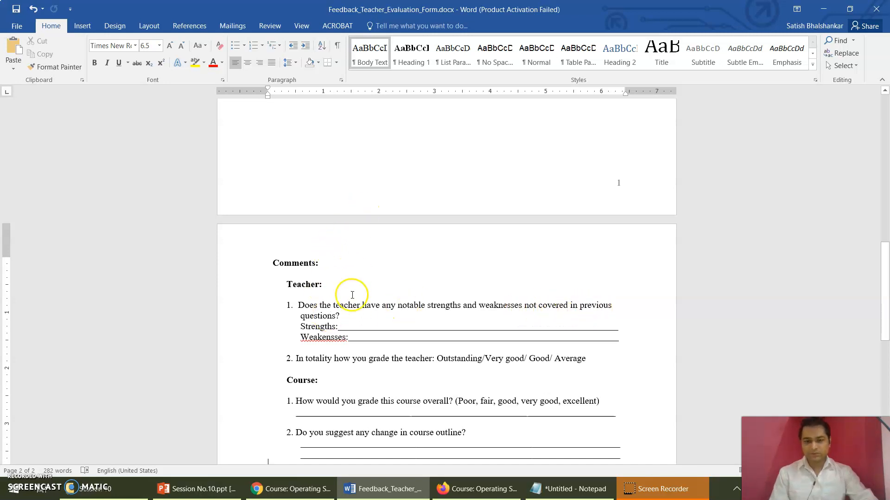
click(338, 330)
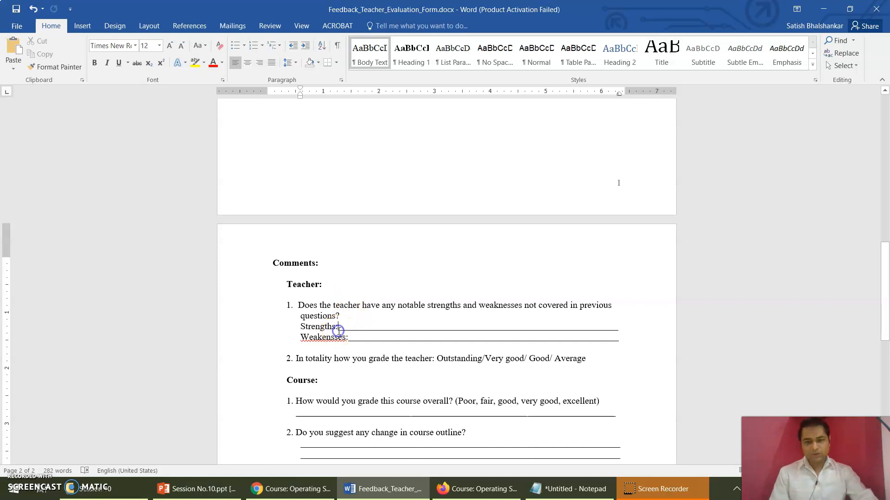
click(404, 339)
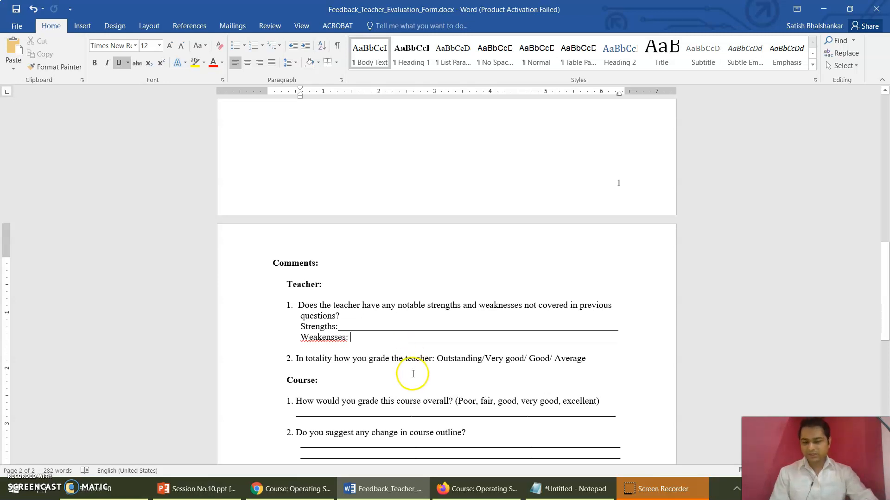
click(346, 430)
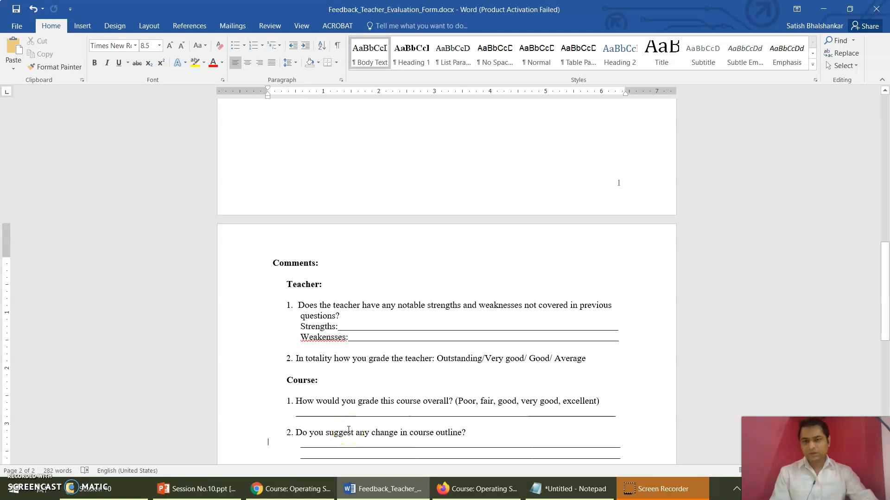
key(ctrl+Home)
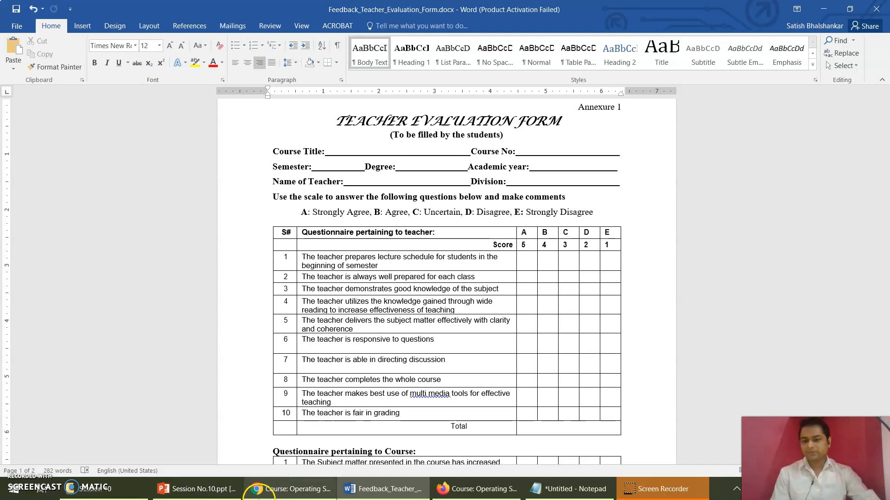
Step: Switch to Chrome and look through the Operating System Concepts course page, from the general section through Unit 5
click(284, 491)
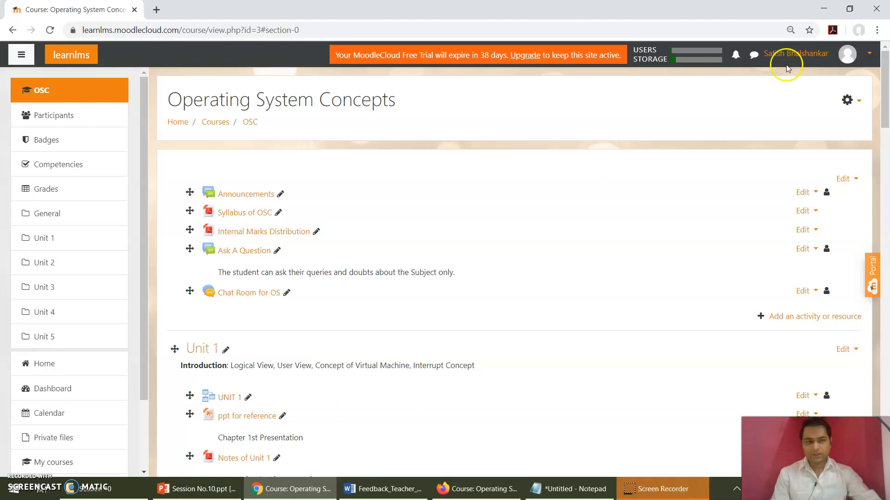
scroll(616, 148, down, 1)
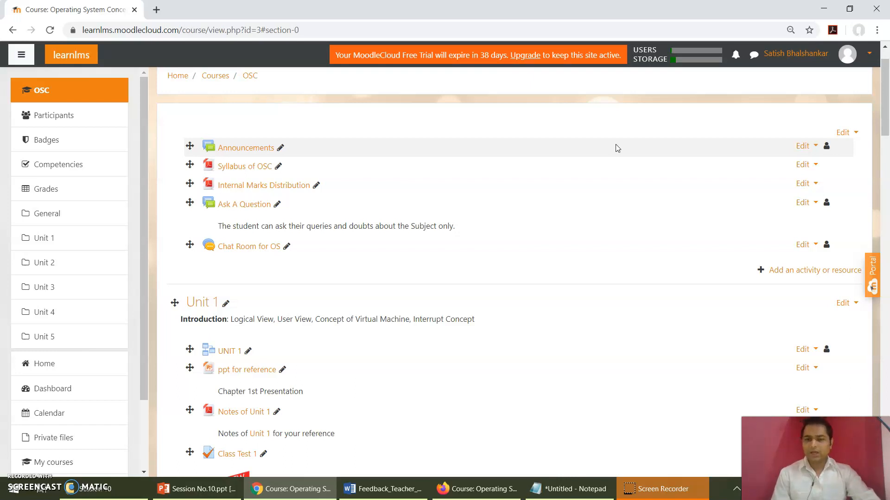
scroll(569, 263, down, 1)
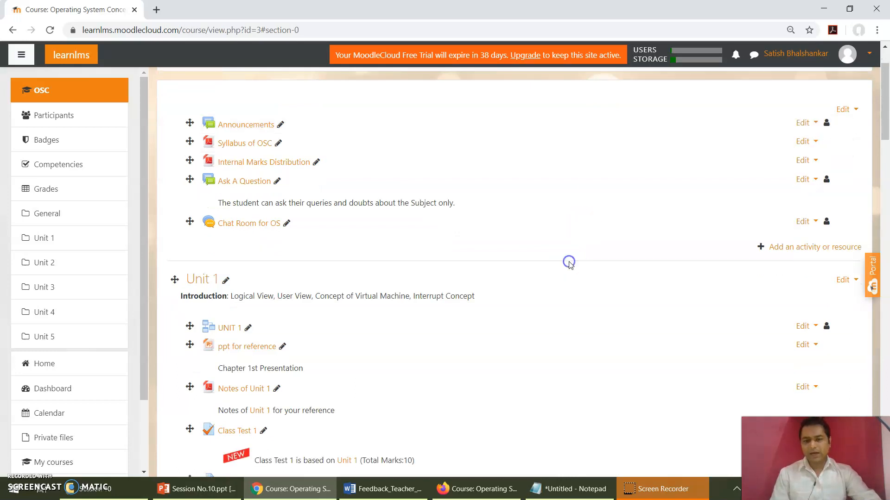
scroll(569, 263, down, 4)
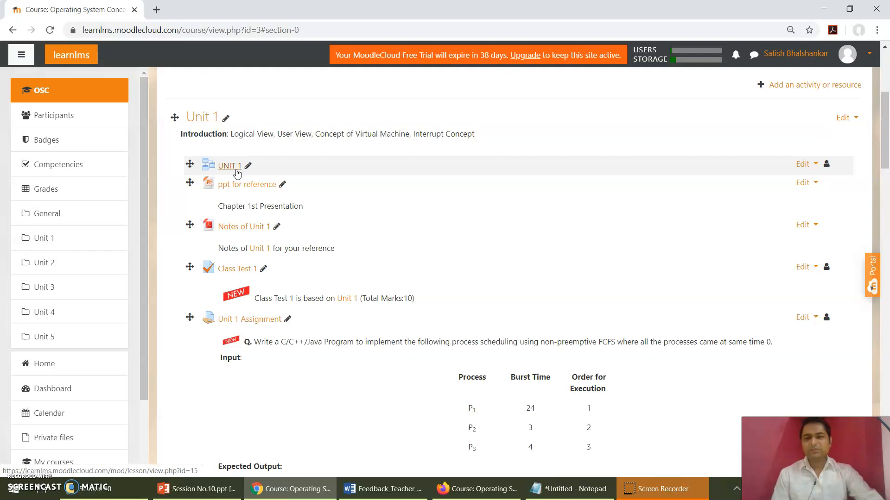
scroll(237, 173, up, 1)
scroll(237, 173, up, 2)
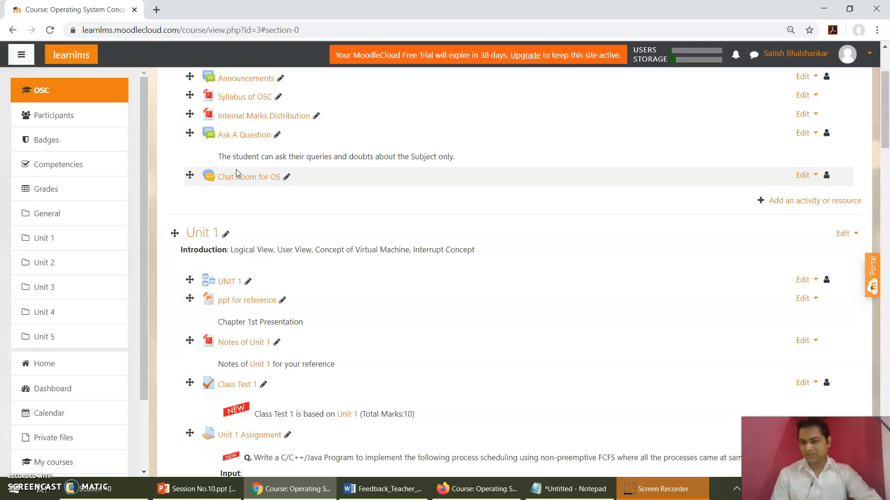
scroll(235, 169, down, 7)
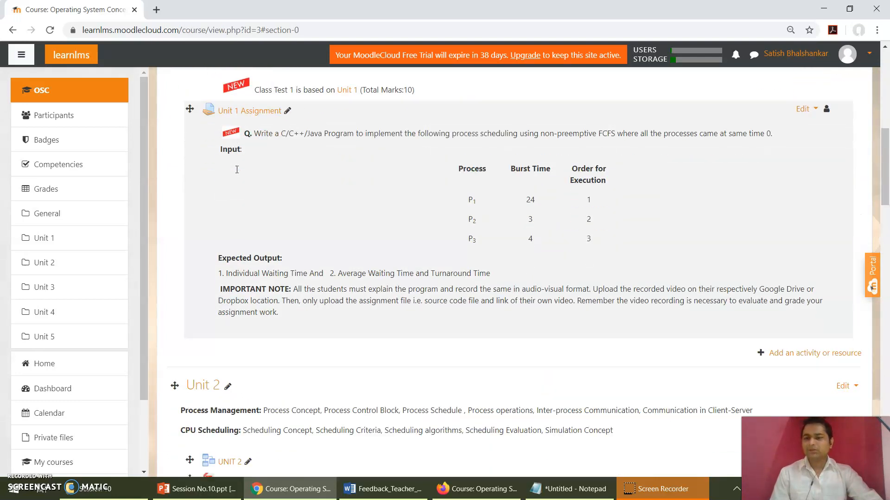
scroll(237, 169, down, 5)
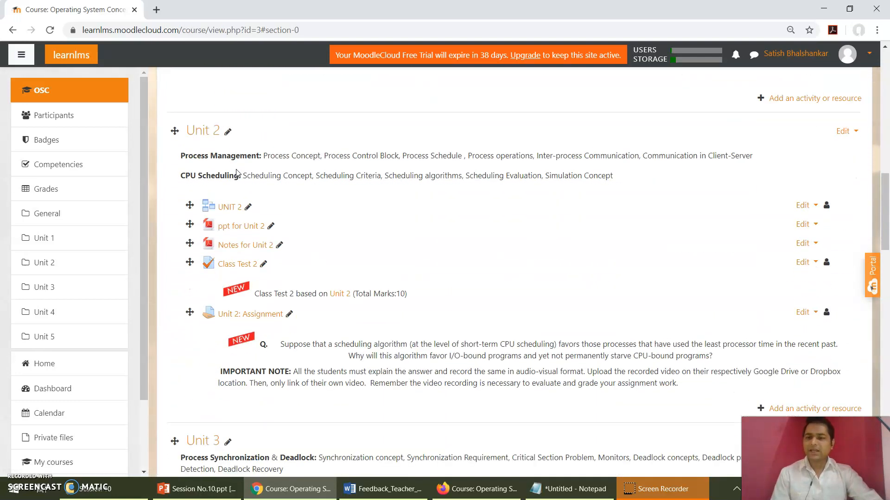
scroll(237, 174, down, 3)
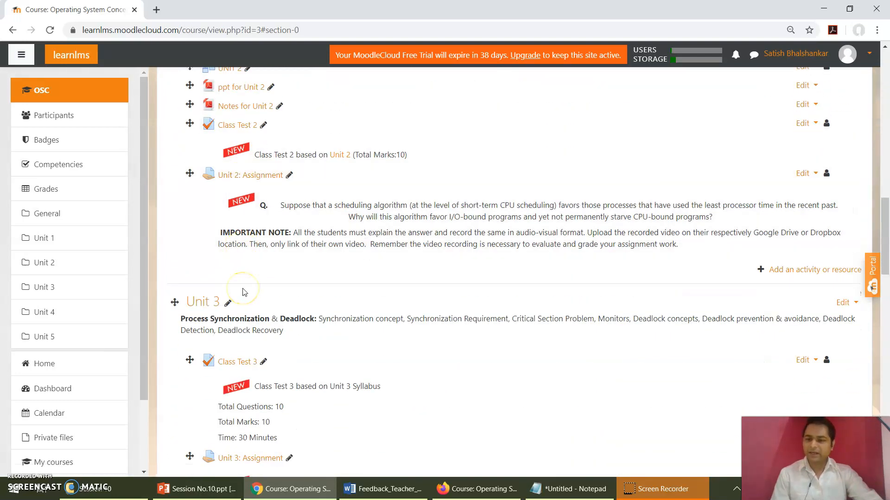
scroll(244, 292, down, 9)
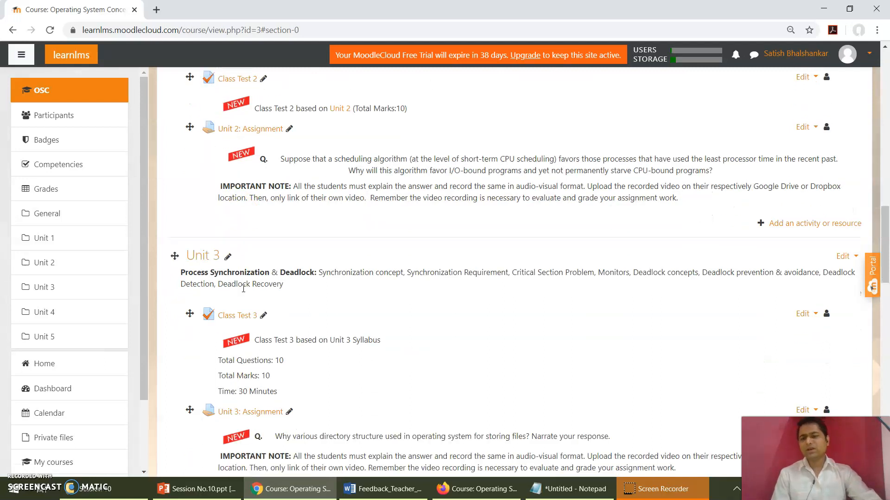
scroll(243, 288, down, 12)
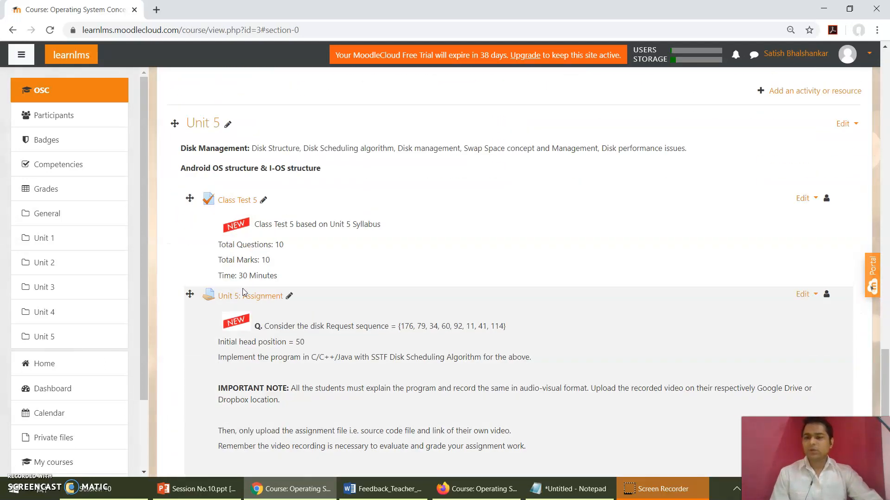
scroll(243, 289, down, 1)
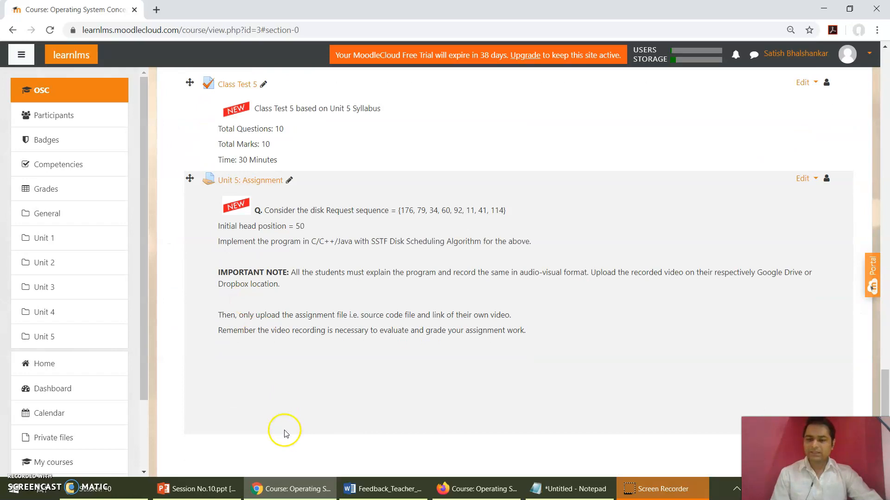
scroll(280, 407, up, 7)
scroll(280, 408, up, 20)
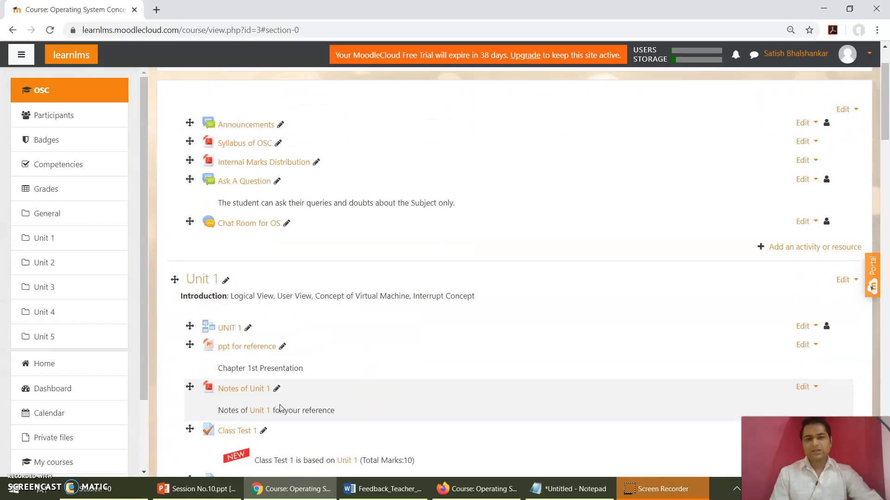
scroll(280, 408, up, 2)
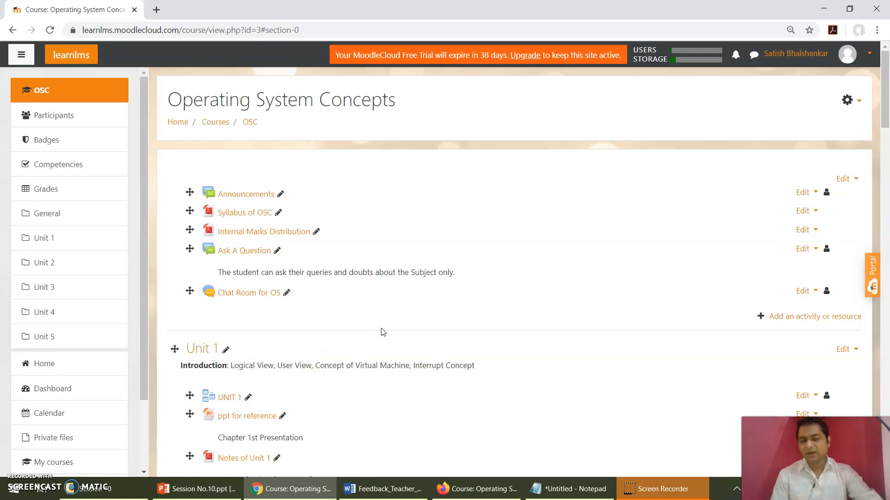
scroll(383, 332, down, 1)
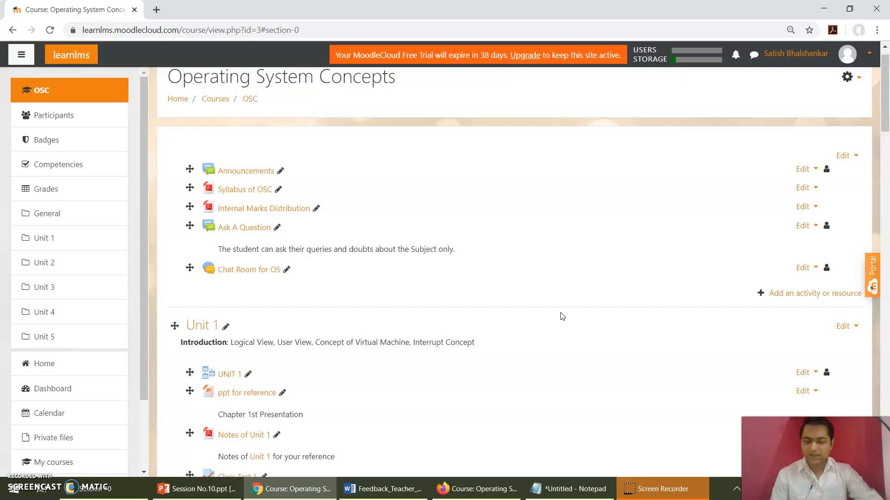
scroll(562, 316, down, 1)
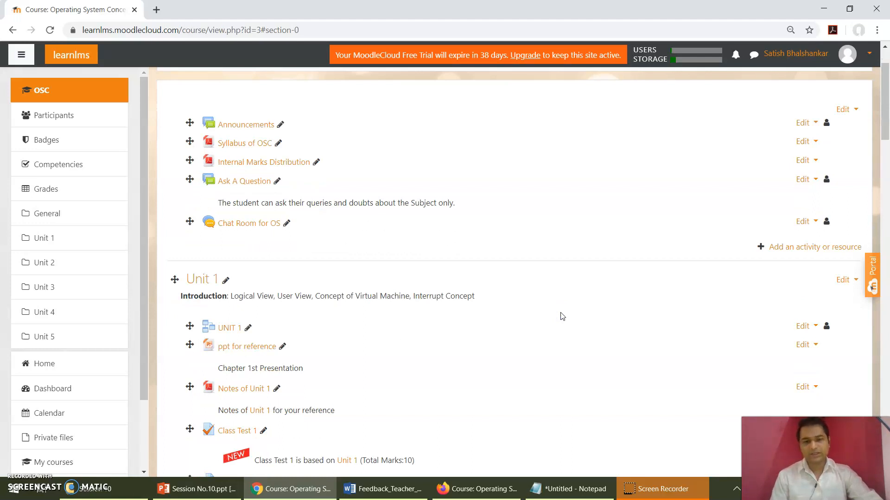
scroll(562, 316, up, 2)
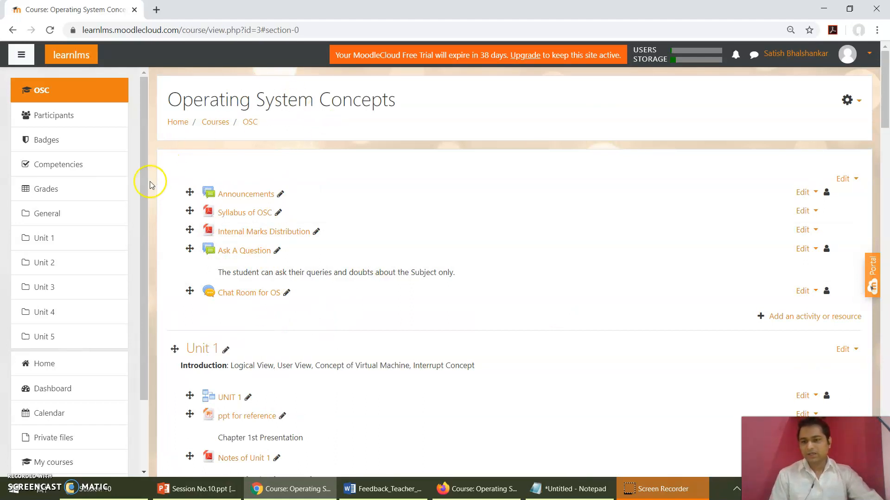
Step: Add a new Feedback activity to the course's General section
click(55, 215)
scroll(272, 150, up, 2)
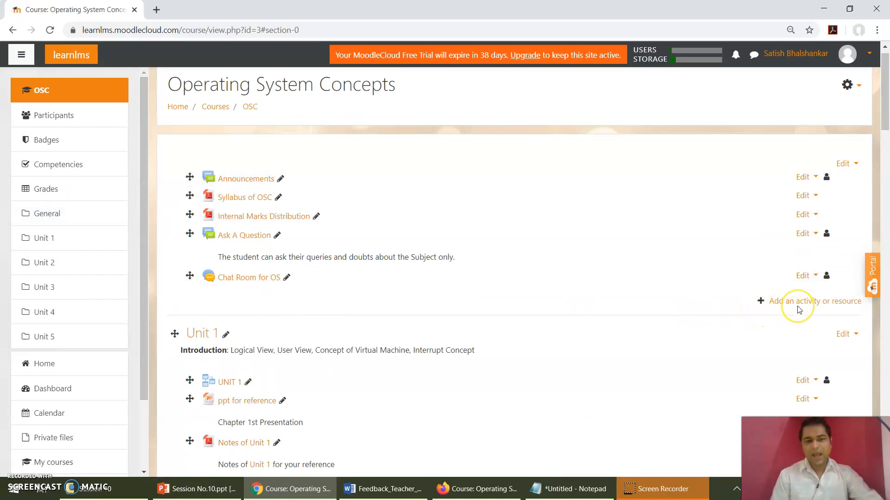
click(811, 304)
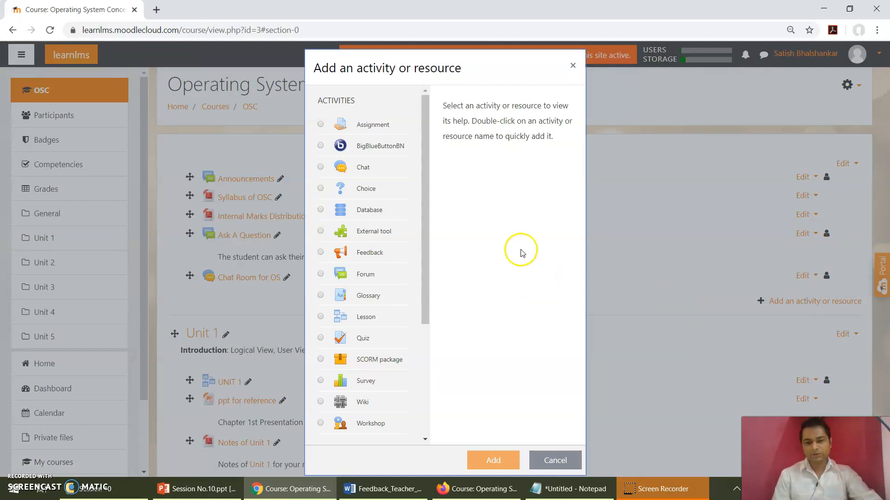
click(321, 254)
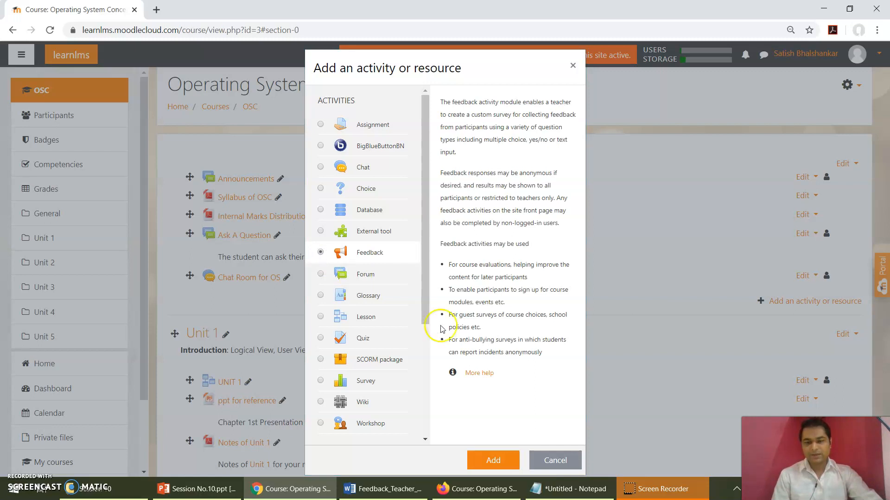
click(496, 460)
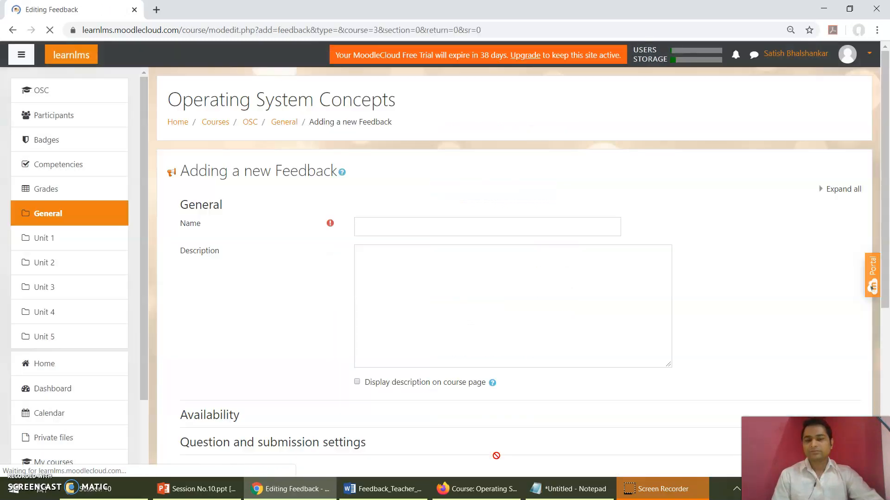
Step: Name the new feedback activity "Feedback Submission on Course"
click(409, 304)
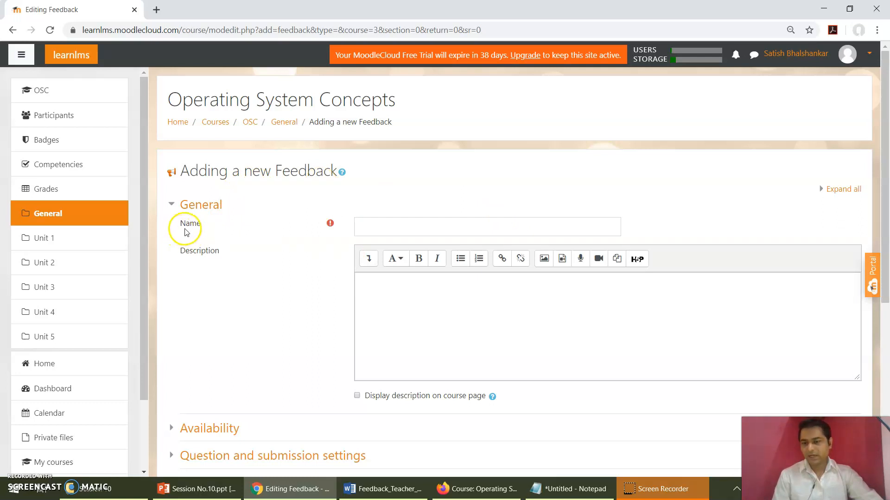
click(418, 233)
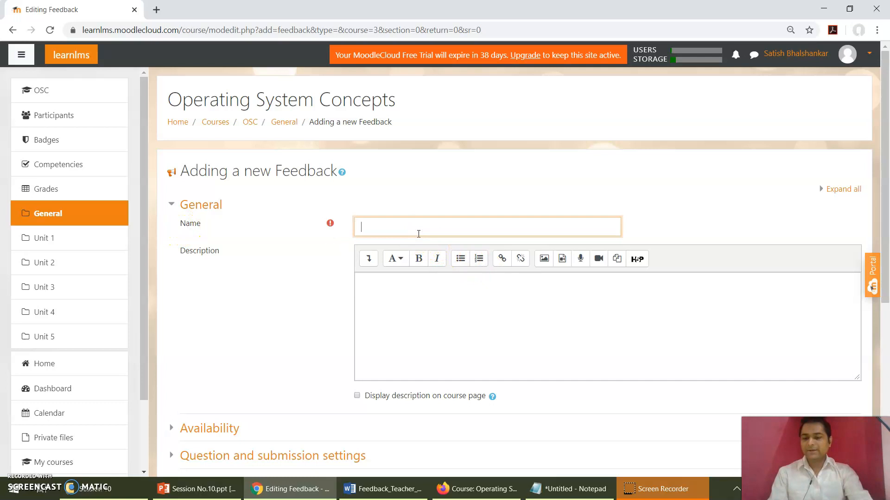
text(T)
key(BackSpace)
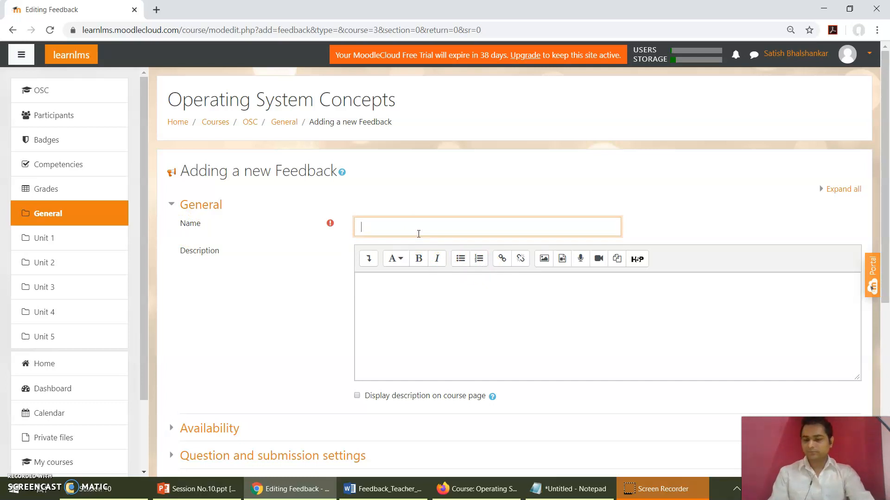
text(Fee)
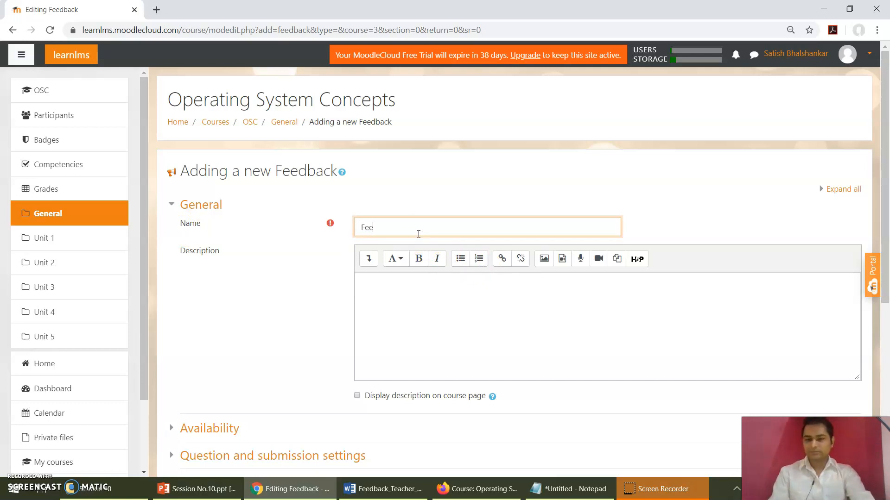
text(dback)
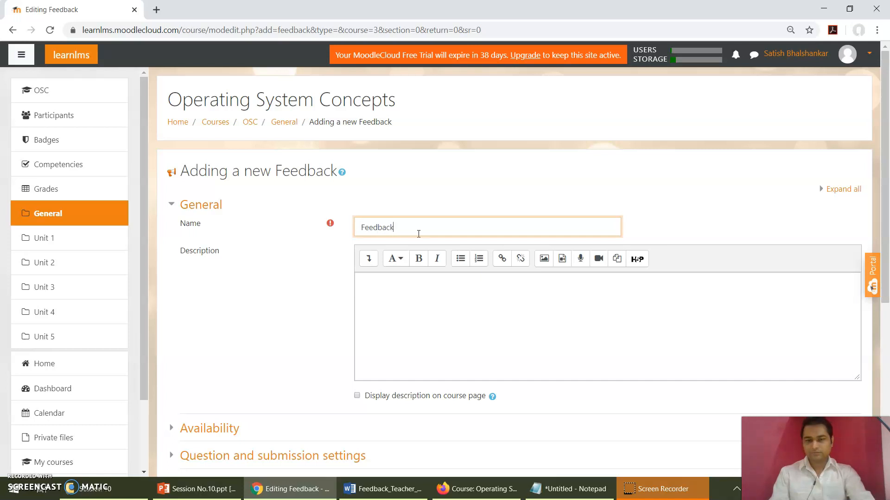
text( Summitio)
key(BackSpace)
key(BackSpace)
key(BackSpace)
text(ssi)
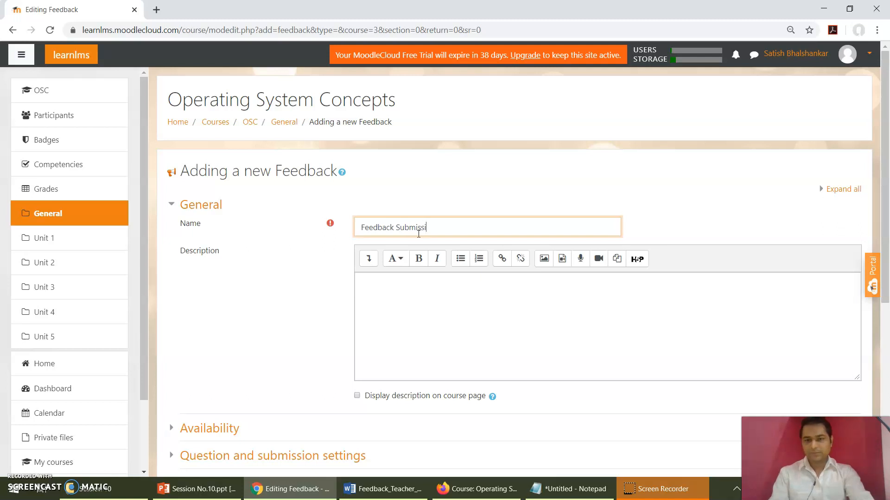
text(on on Course)
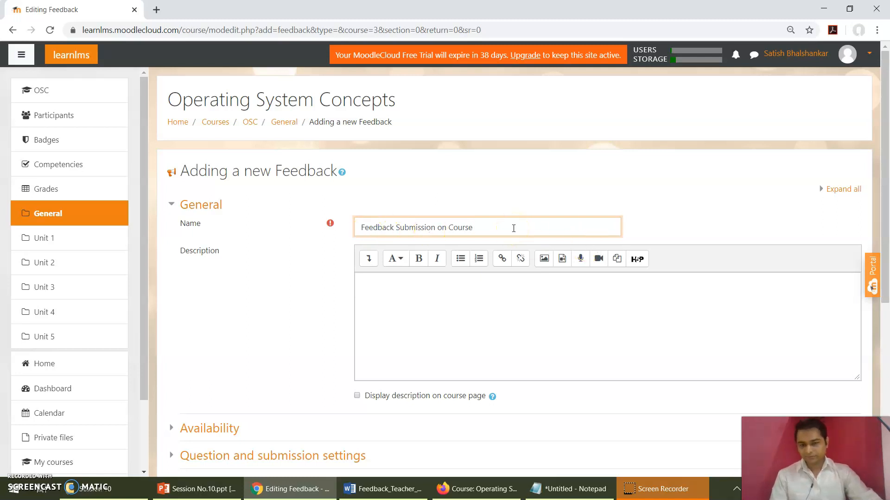
Step: Write the activity description "Student are requested to submit their responses for making better Course."
click(224, 302)
scroll(225, 302, down, 1)
key(Down)
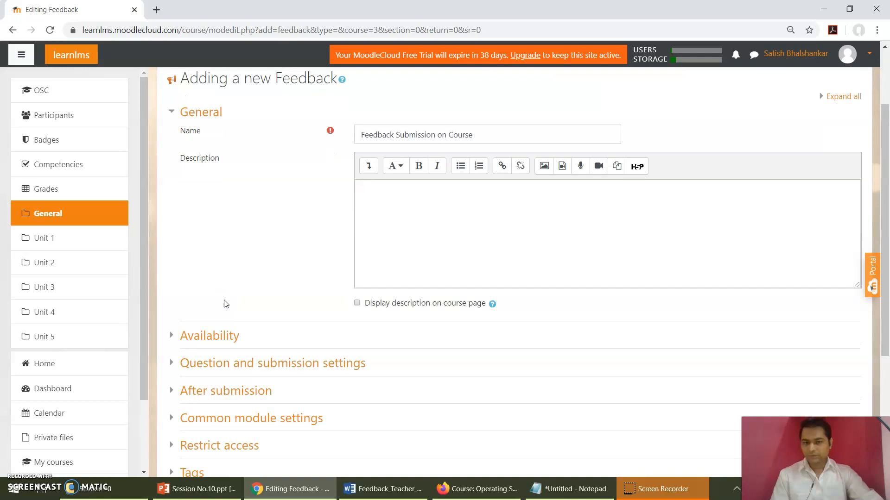
click(397, 226)
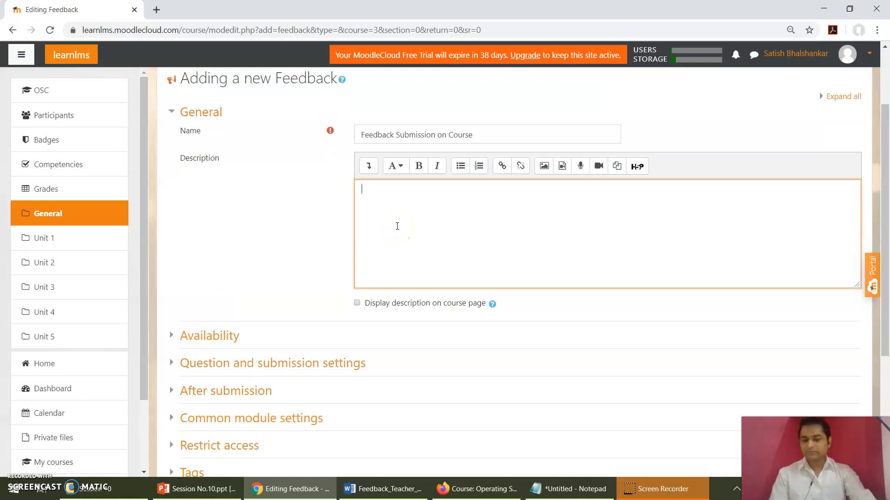
text(The)
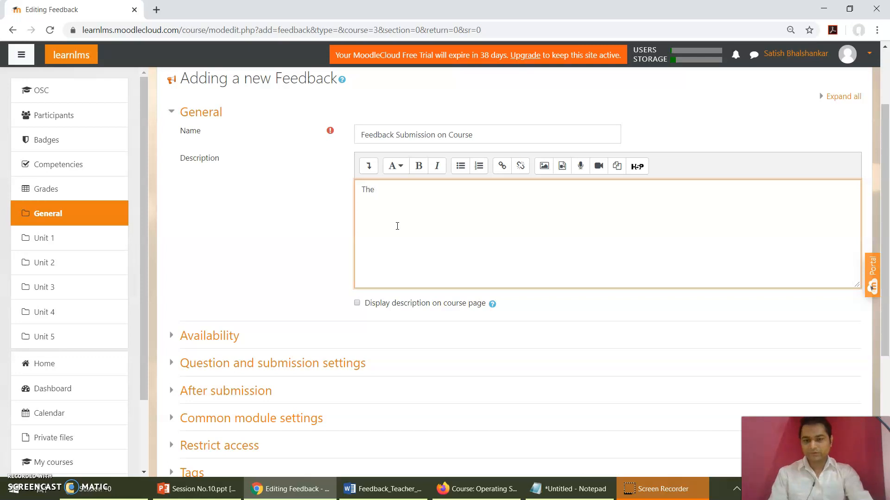
key(BackSpace)
key(BackSpace)
key(BackSpace)
text(Student)
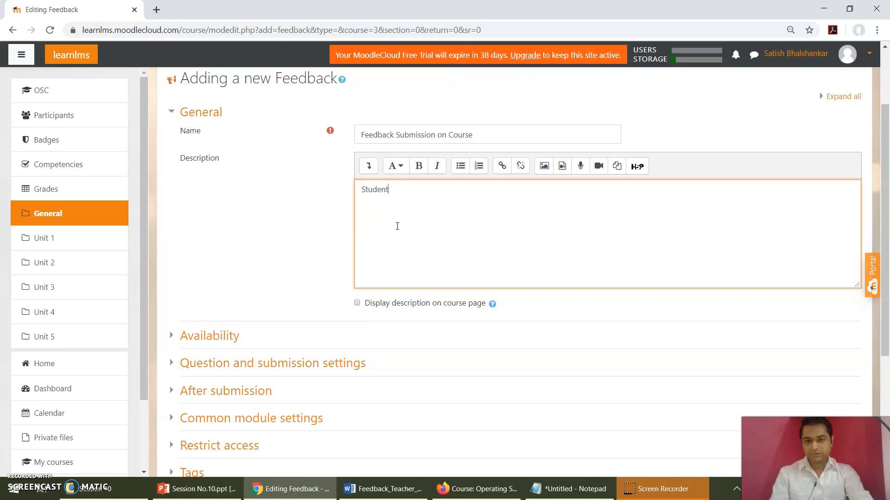
text( are requested to s)
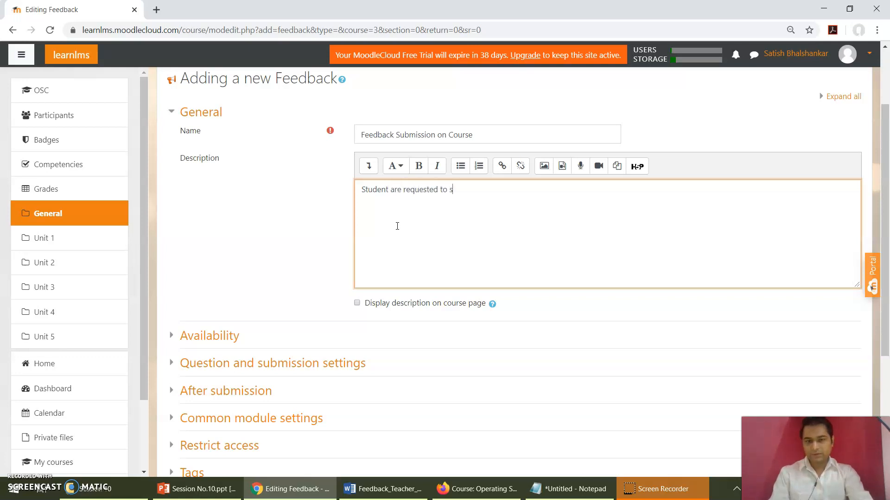
text(umib)
key(BackSpace)
key(BackSpace)
text(bmit their repo)
key(BackSpace)
key(BackSpace)
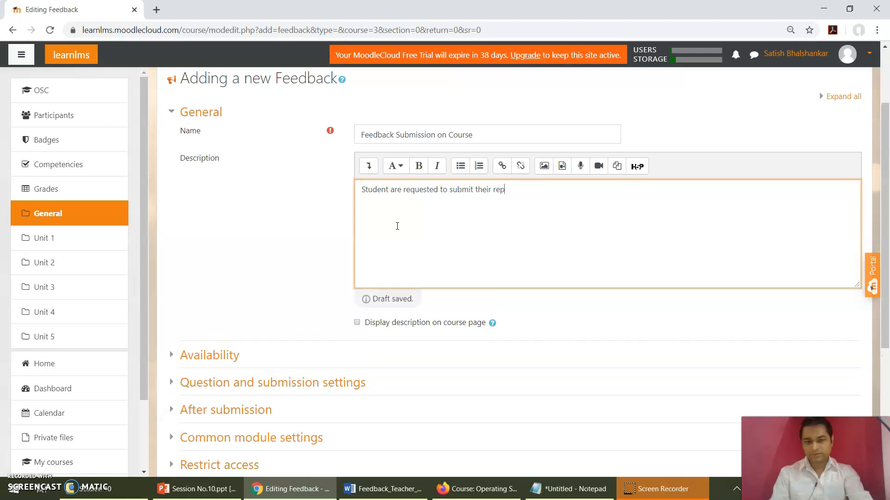
text(ponses.)
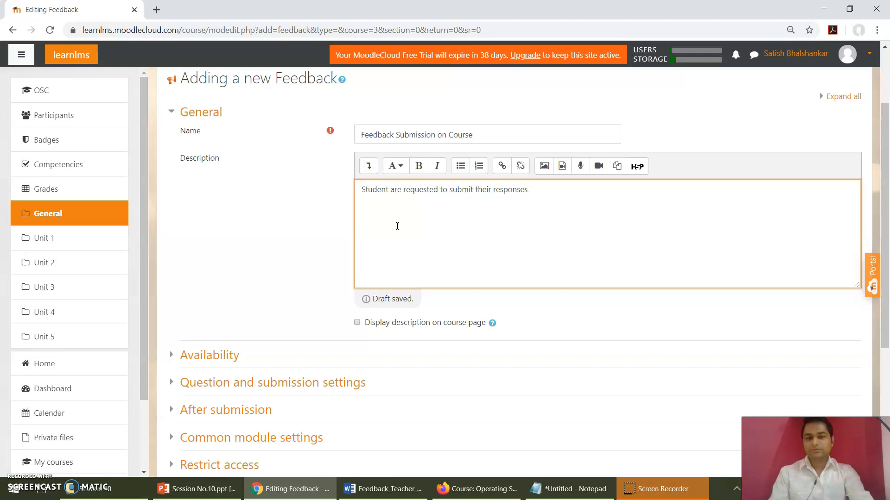
text( for better COur)
key(BackSpace)
key(BackSpace)
key(BackSpace)
text(or)
key(BackSpace)
key(BackSpace)
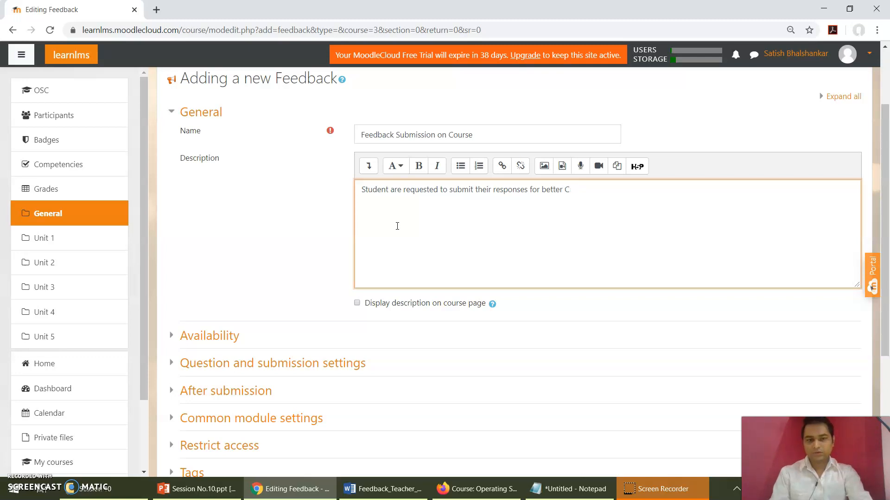
text(orse)
key(Left)
key(Left)
key(Left)
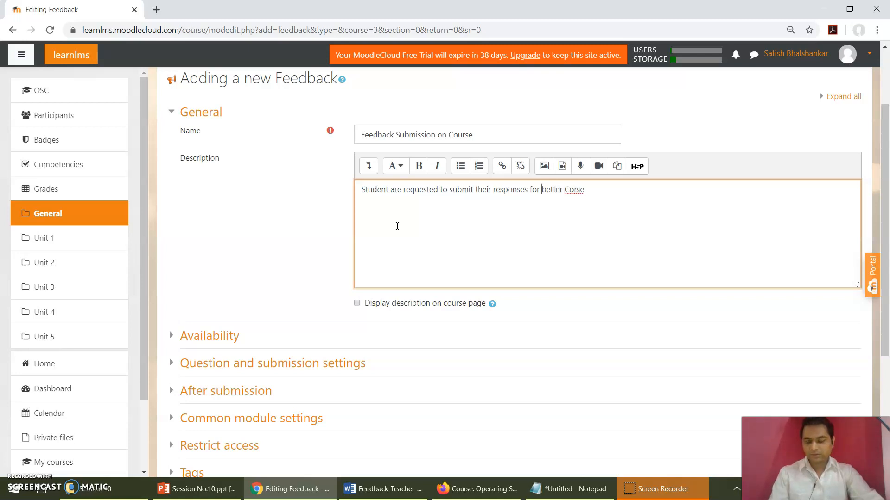
key(shift+Left)
key(shift+Left)
key(shift+Left)
key(shift+Left)
key(Right)
text(making )
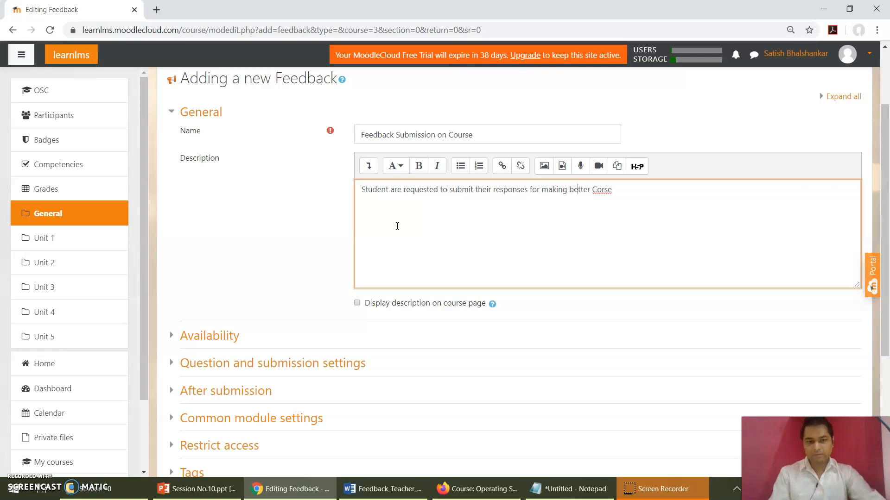
text(u)
key(End)
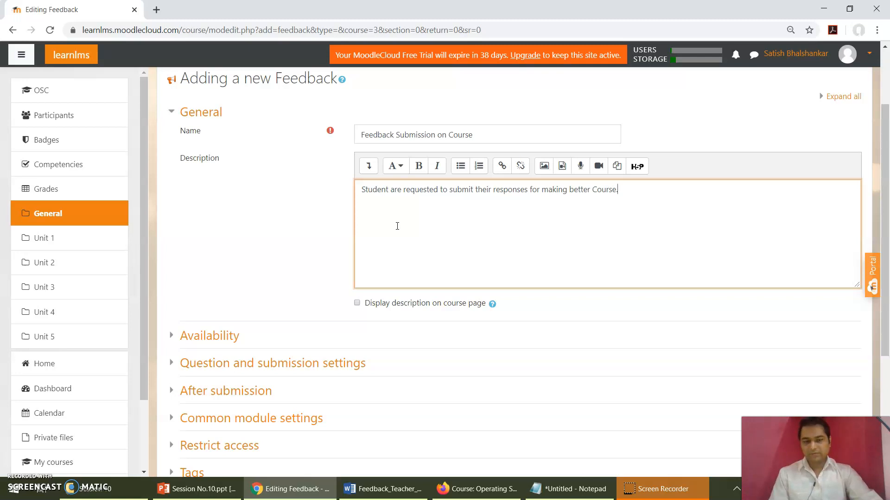
Step: Enable displaying the feedback description on the course page
click(260, 225)
scroll(260, 225, down, 1)
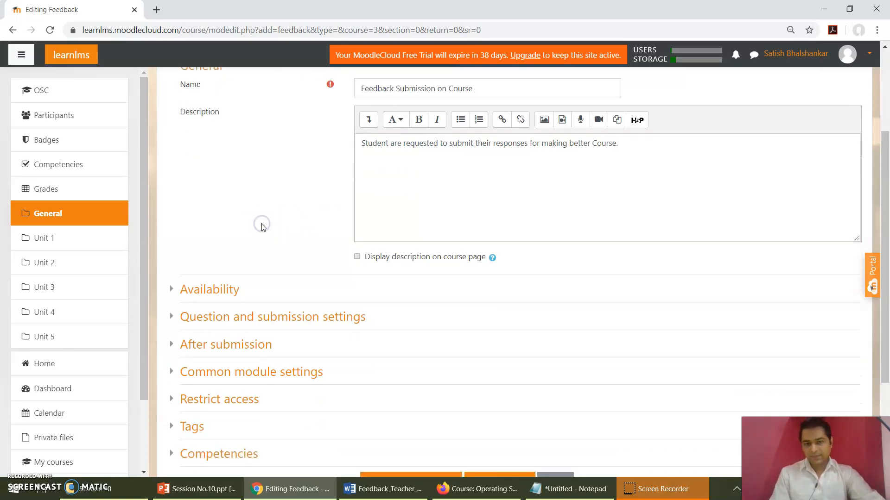
click(357, 256)
Step: Review the Availability settings for the dates from and to which answers are allowed
scroll(229, 214, down, 2)
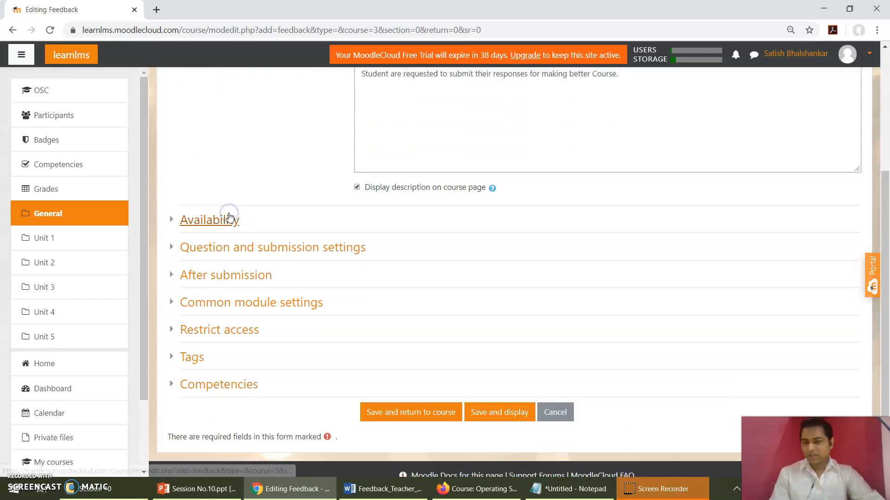
click(171, 220)
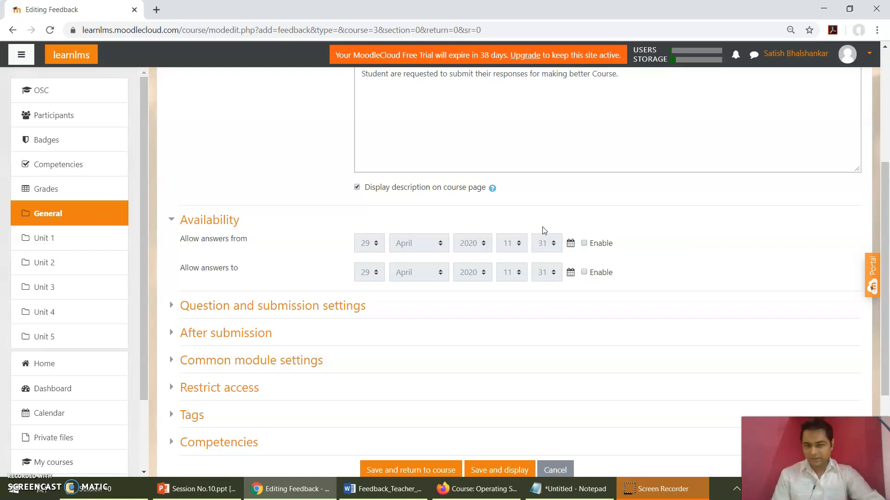
scroll(544, 230, down, 1)
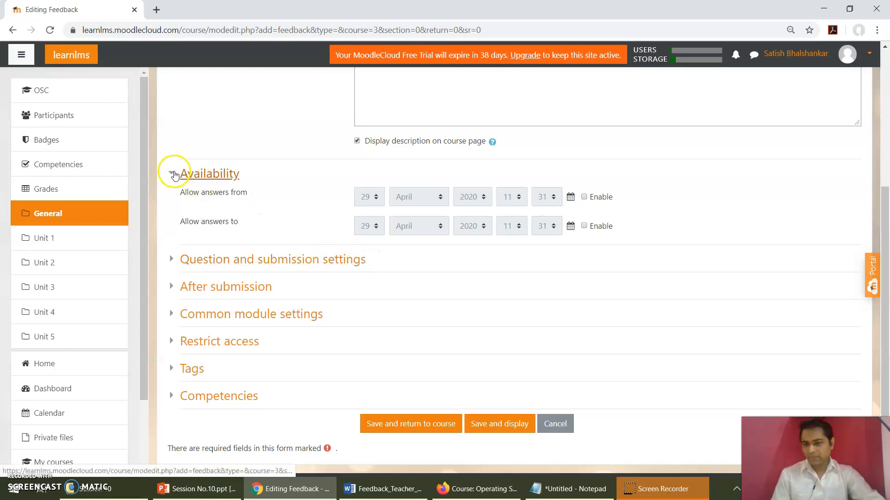
click(174, 174)
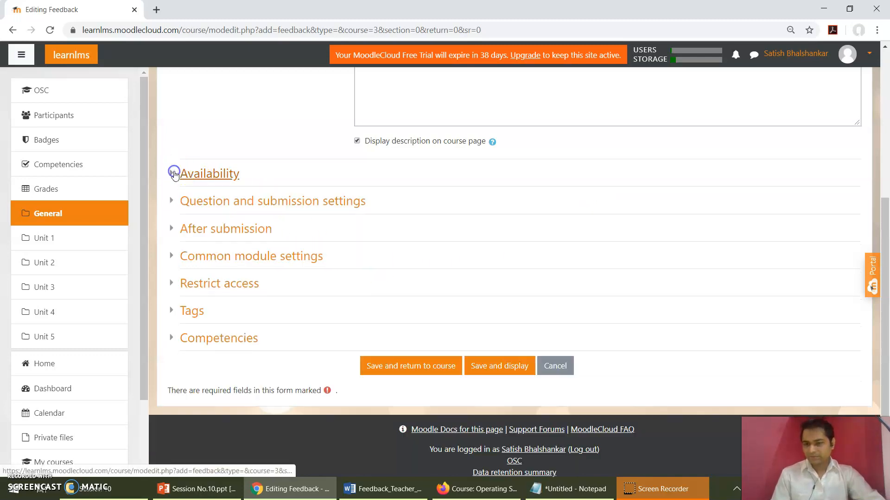
Step: Review the Record user names choices under Question and submission settings, keeping Anonymous
click(176, 204)
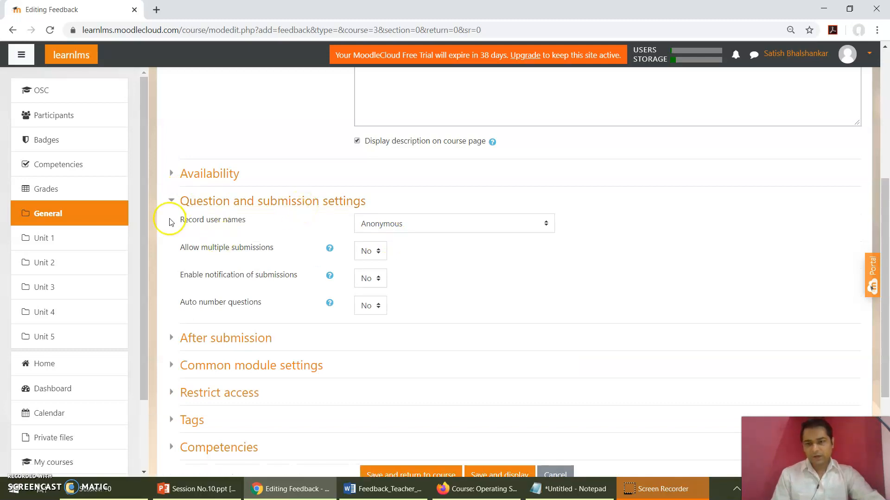
click(415, 224)
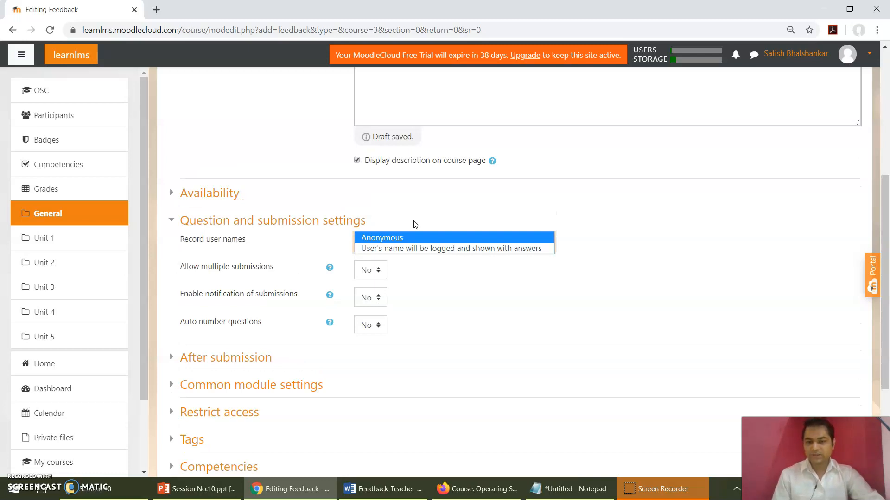
click(414, 222)
click(366, 253)
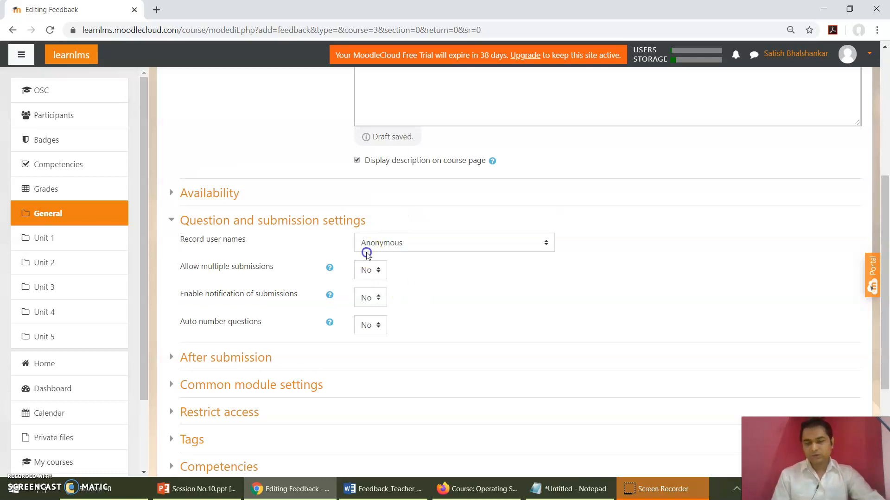
click(389, 225)
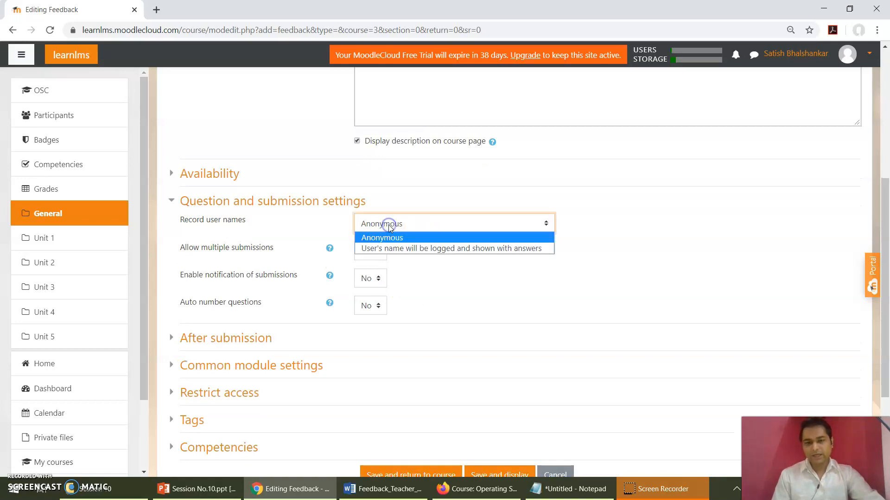
click(390, 226)
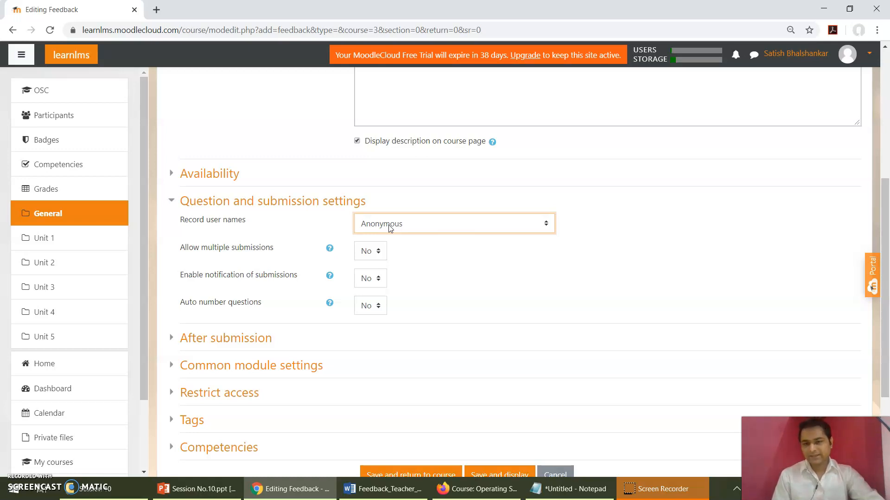
click(371, 230)
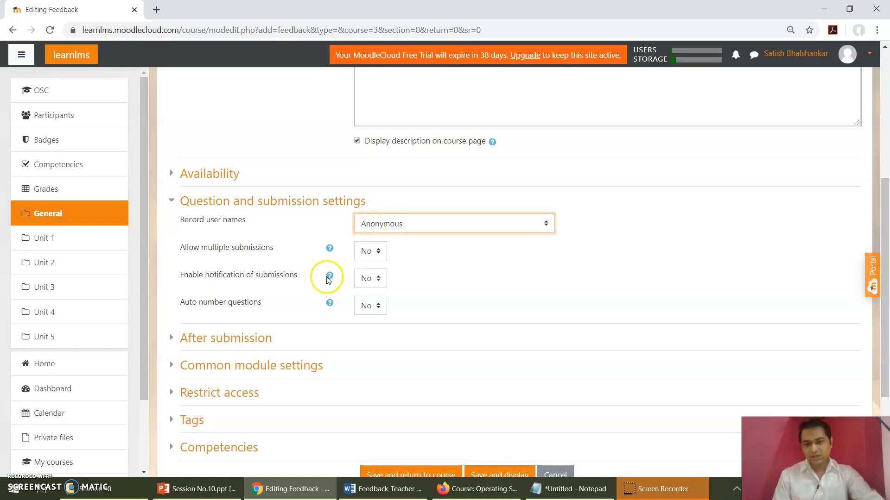
Step: Set Enable notification of submissions to Yes
click(370, 278)
key(Down)
key(Return)
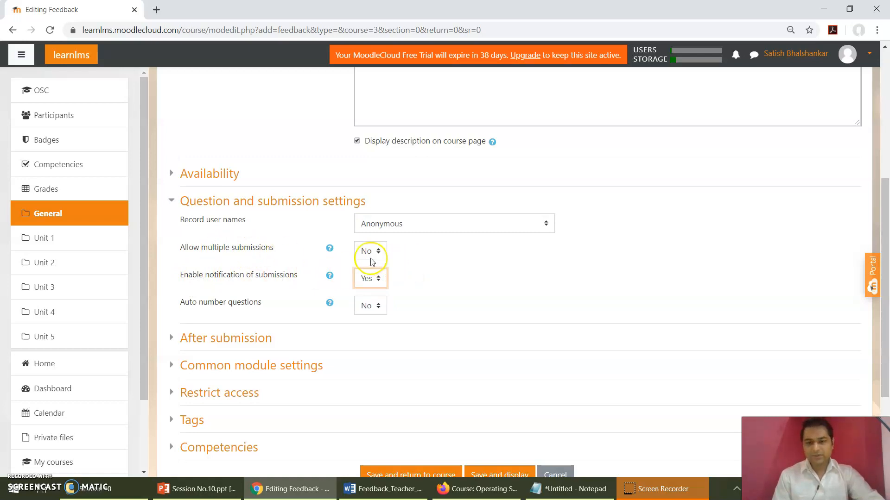
click(451, 269)
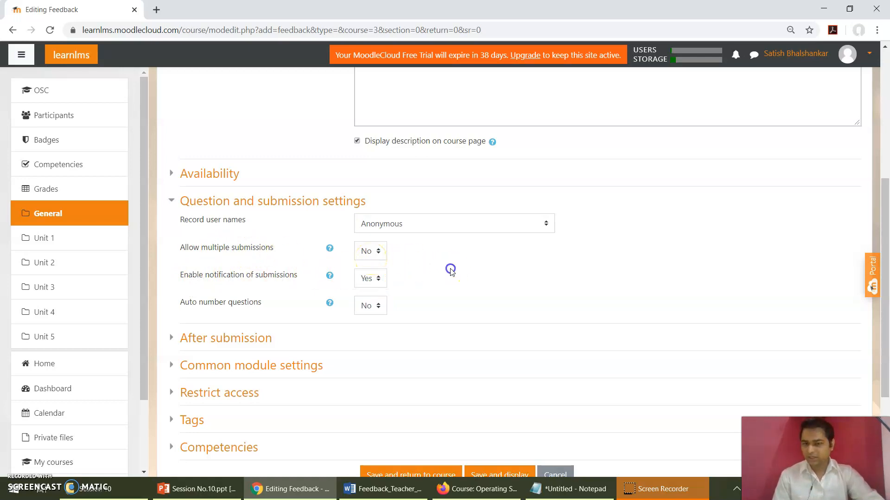
Step: Under After submission, set Show analysis page to Yes
scroll(451, 270, down, 2)
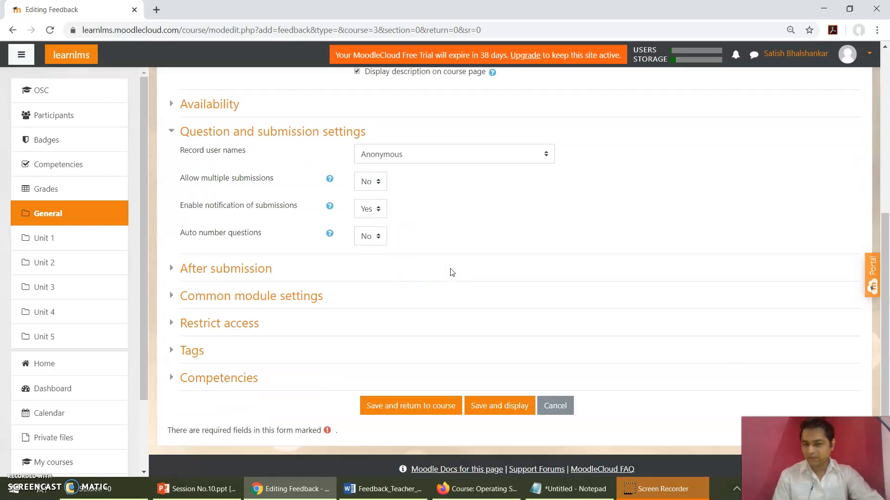
scroll(452, 272, down, 2)
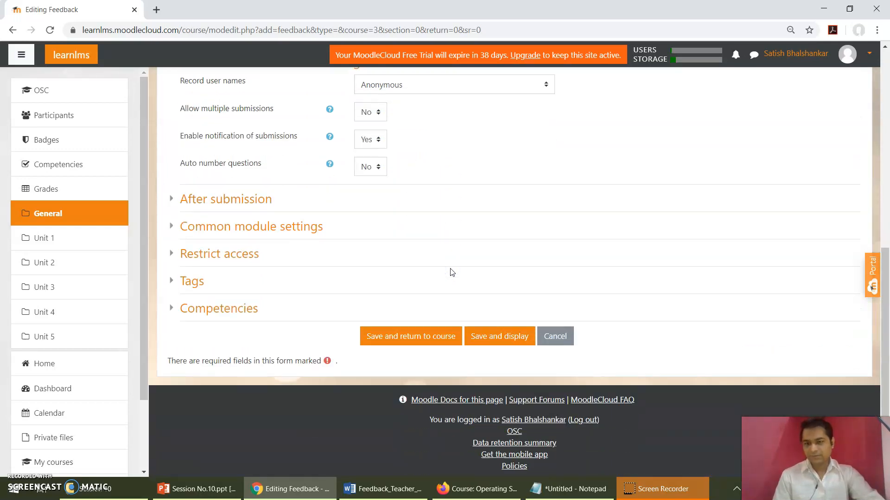
click(239, 200)
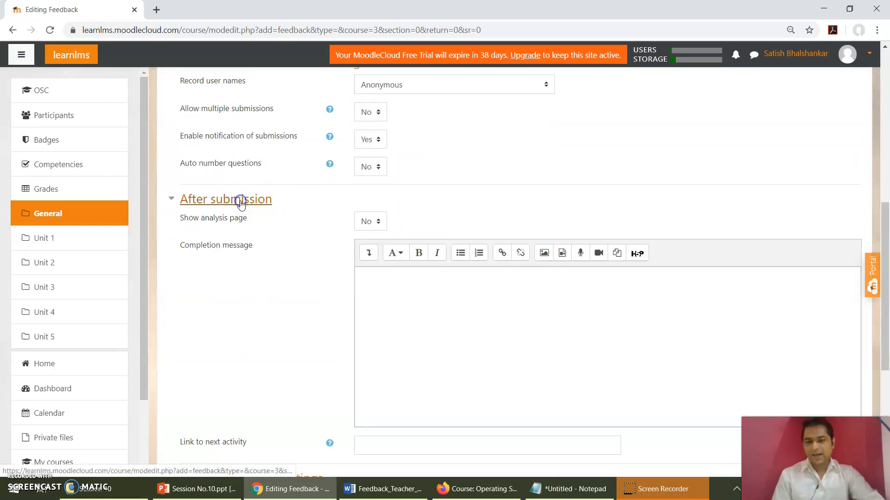
scroll(274, 238, down, 1)
click(276, 242)
click(369, 199)
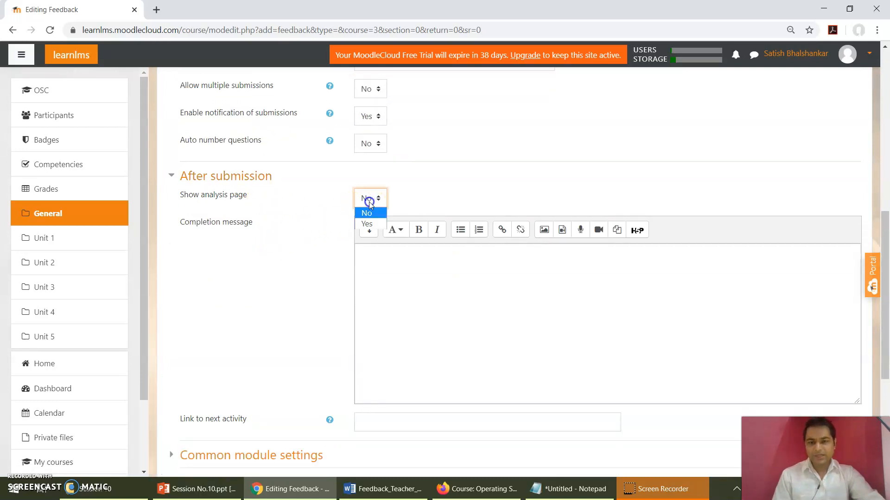
click(371, 204)
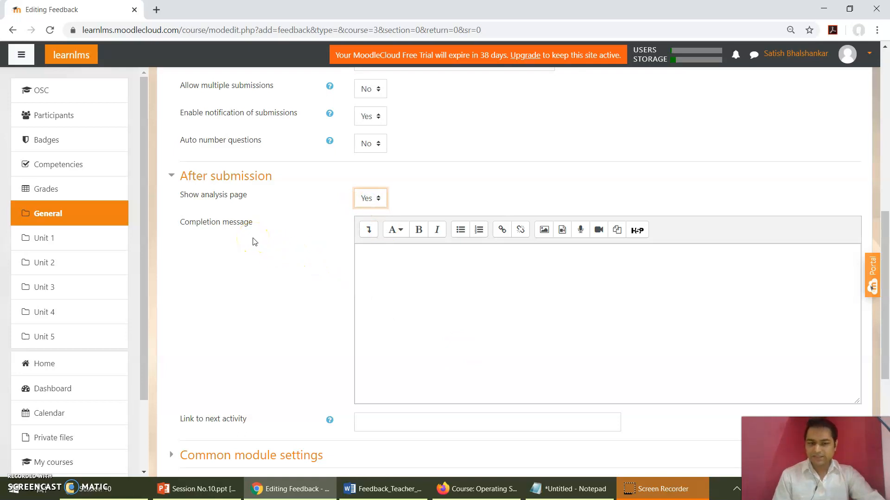
Step: Paste the Notepad text "Thanks for helping us improve the course!" as the completion message and make it bold
click(570, 489)
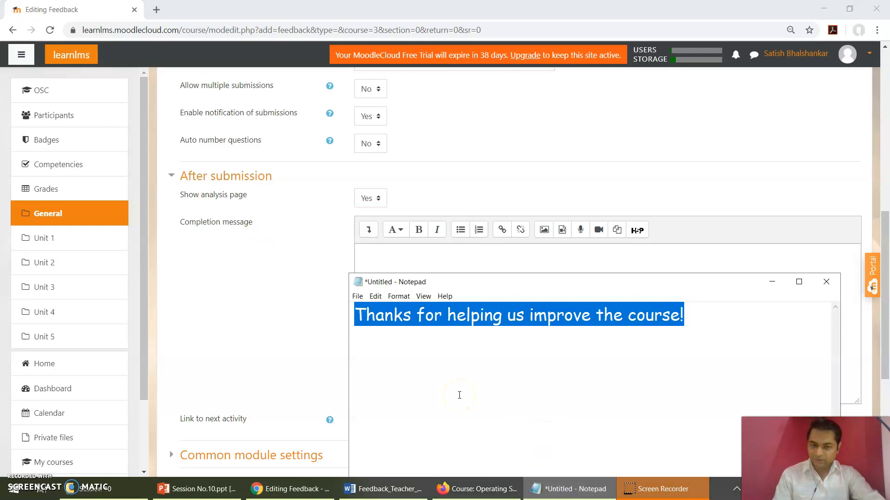
click(378, 257)
text(Thanks for helping us improve the course!)
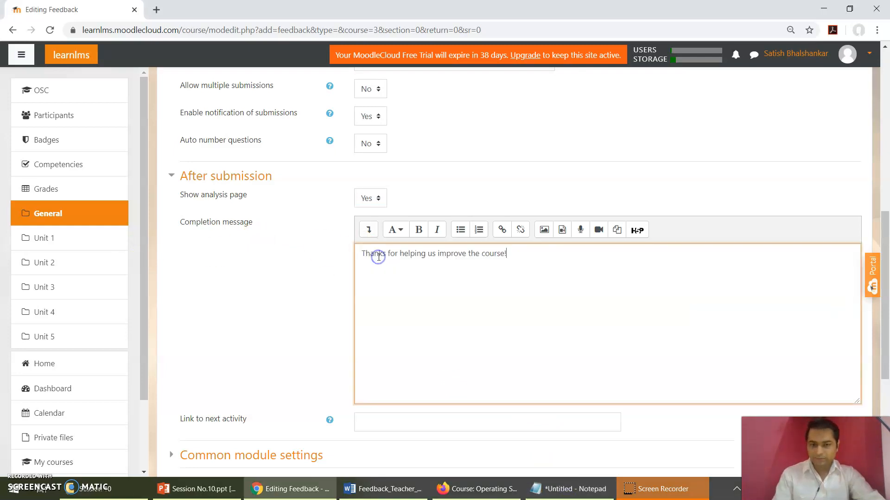
key(ctrl+a)
click(419, 230)
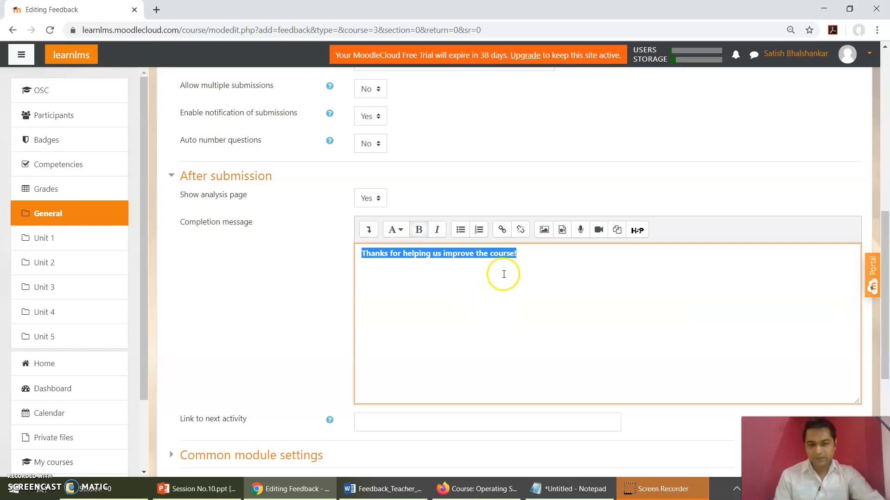
click(525, 261)
click(547, 232)
click(266, 272)
Step: Save the feedback activity with its current settings and return to the course page
scroll(266, 274, down, 1)
scroll(266, 272, down, 5)
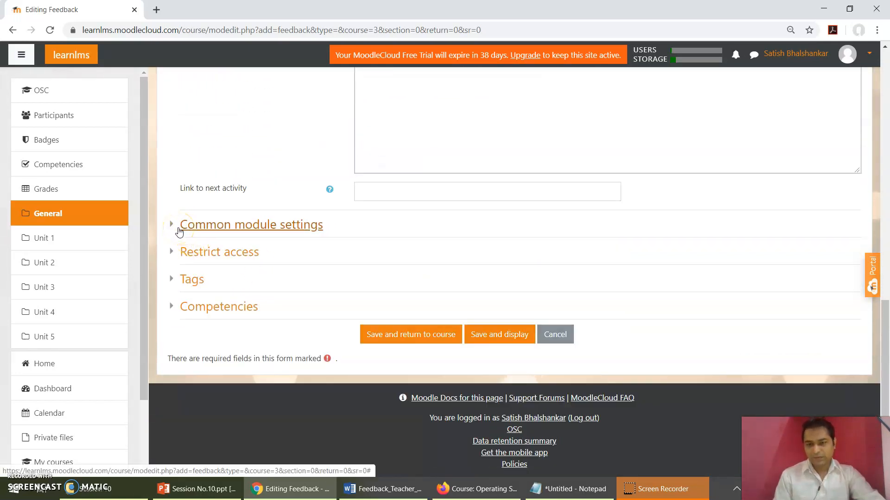
click(428, 343)
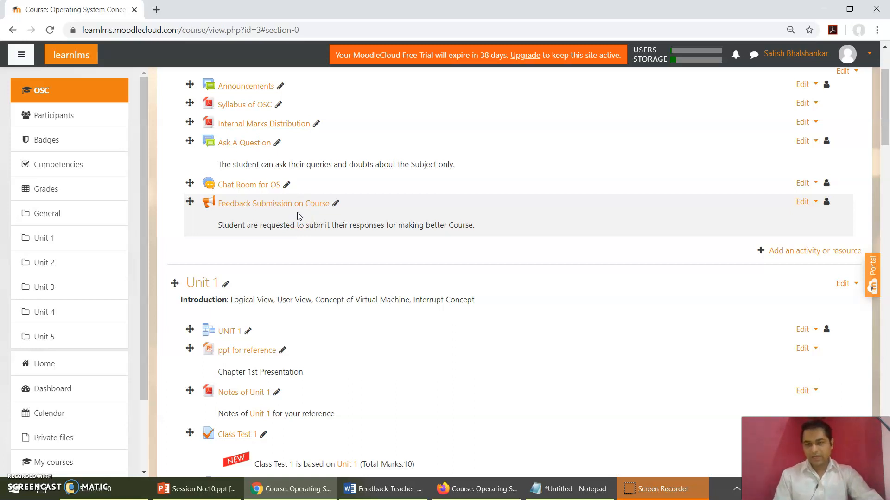
Step: Glance at the Word evaluation form, open the Feedback Submission on Course activity, and inspect its overview and question editing page
click(409, 492)
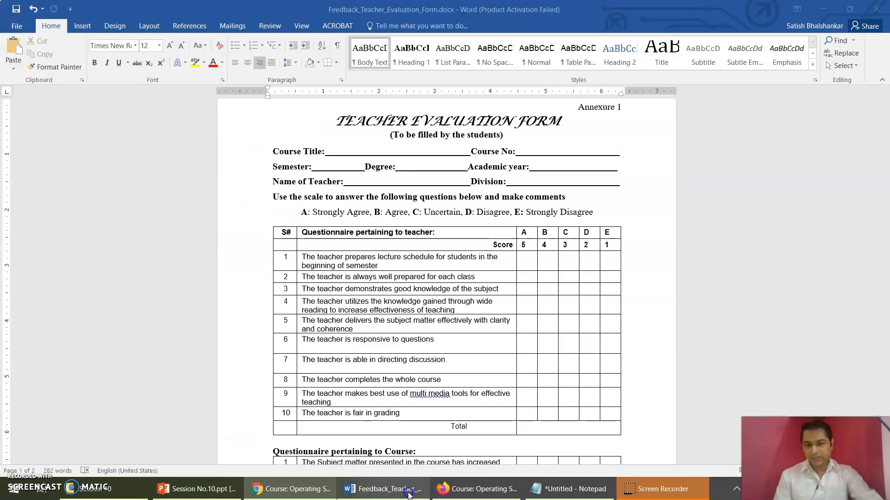
click(408, 494)
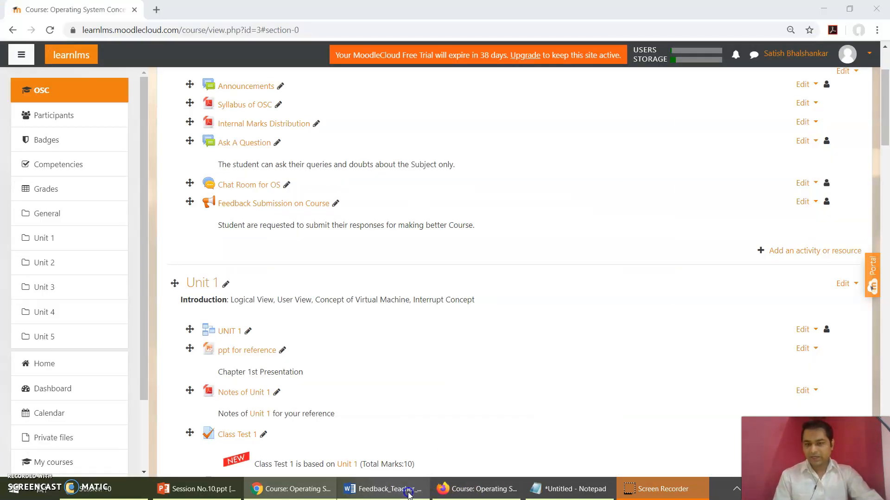
click(297, 206)
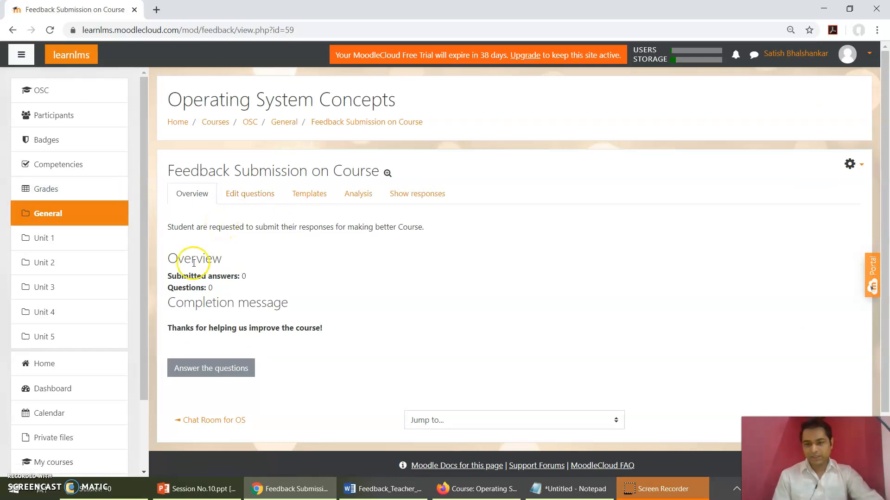
drag(207, 288, 224, 288)
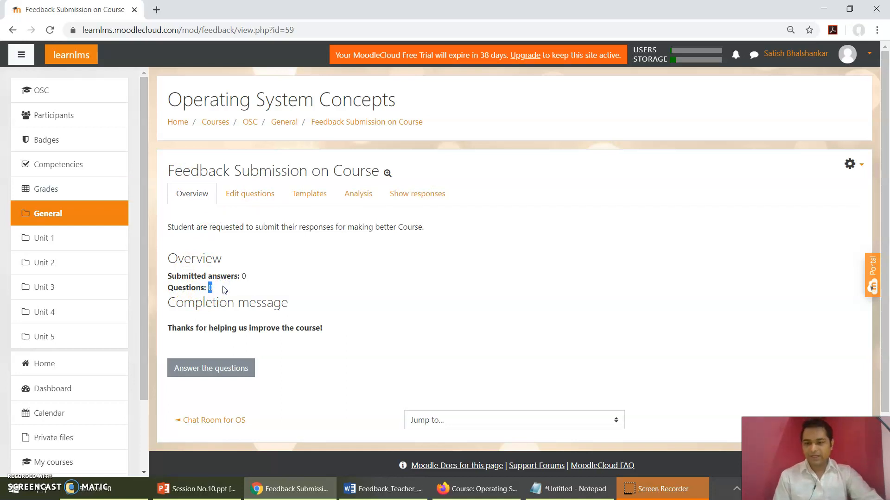
click(269, 197)
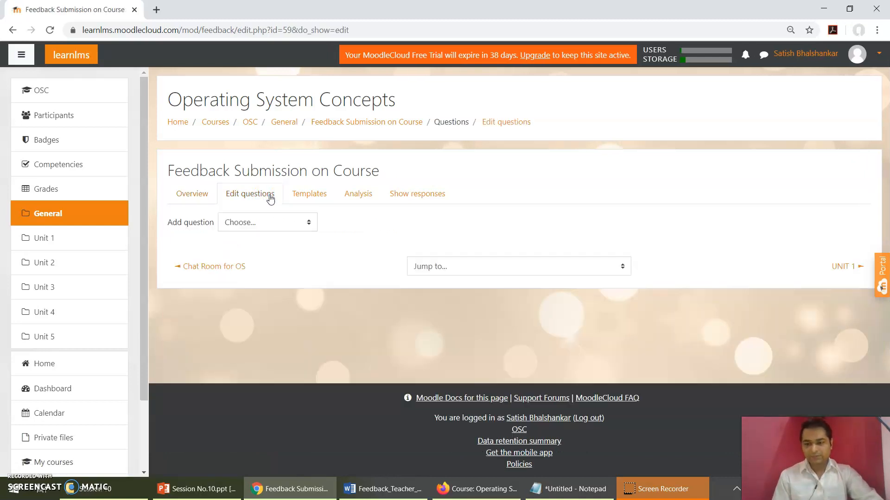
Step: Preview the questions of the Teaching Feedback course template and leave without applying it
click(301, 195)
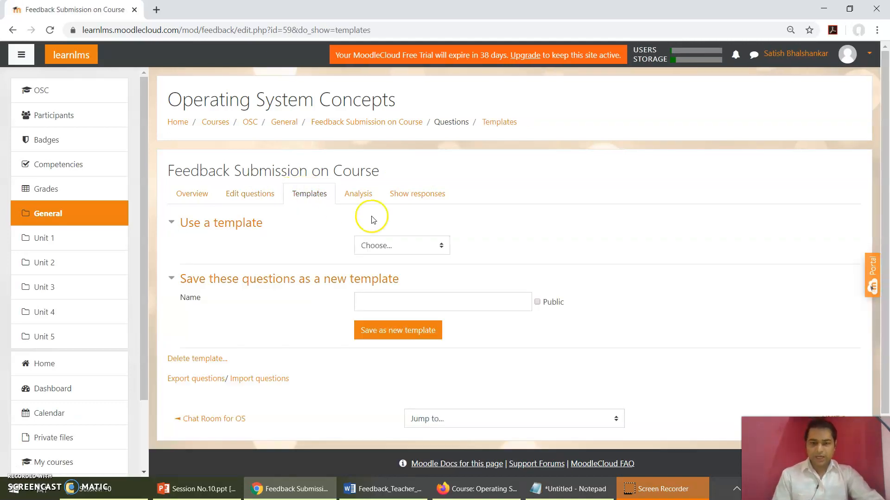
click(426, 251)
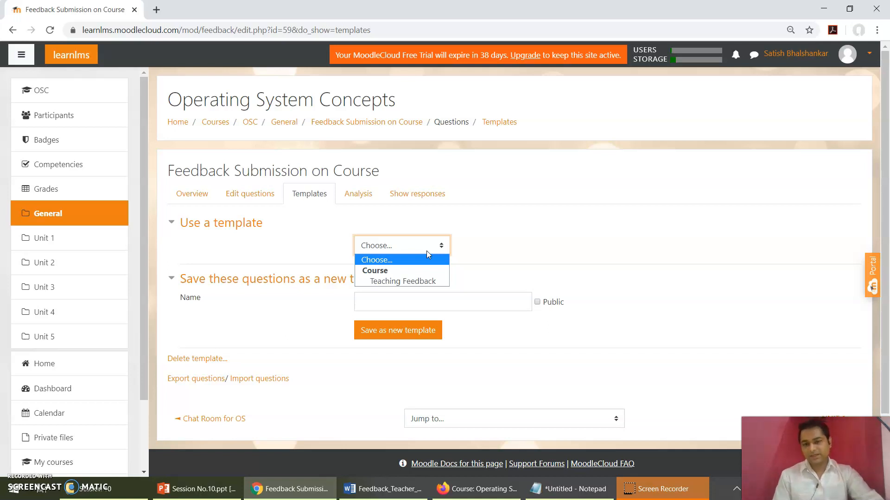
click(418, 281)
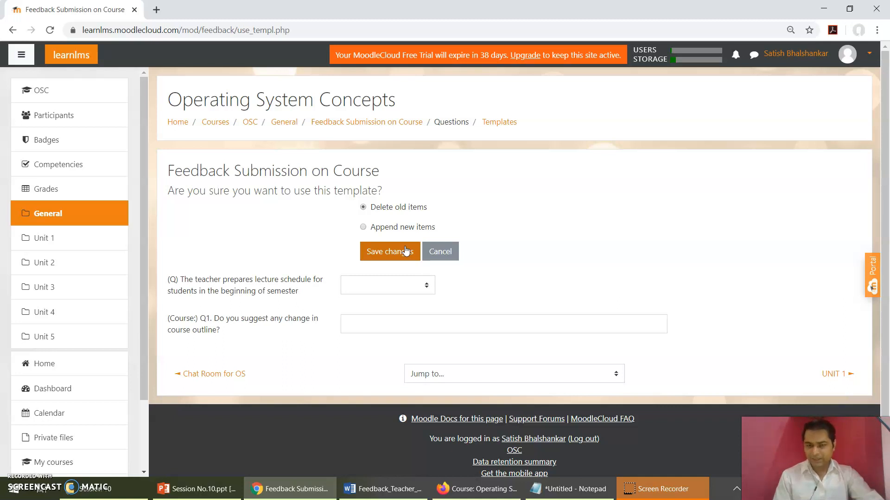
click(446, 253)
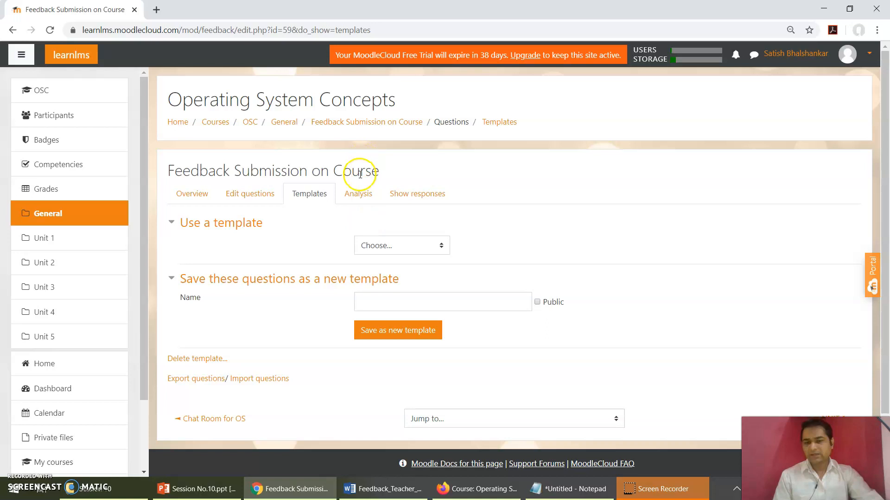
Step: Examine the feedback activity's analysis and submitted responses, and return to its overview
click(360, 193)
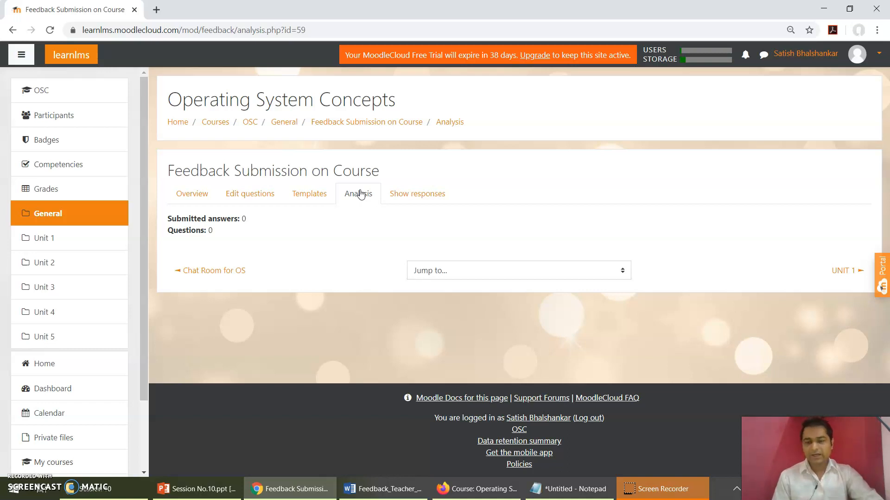
click(405, 195)
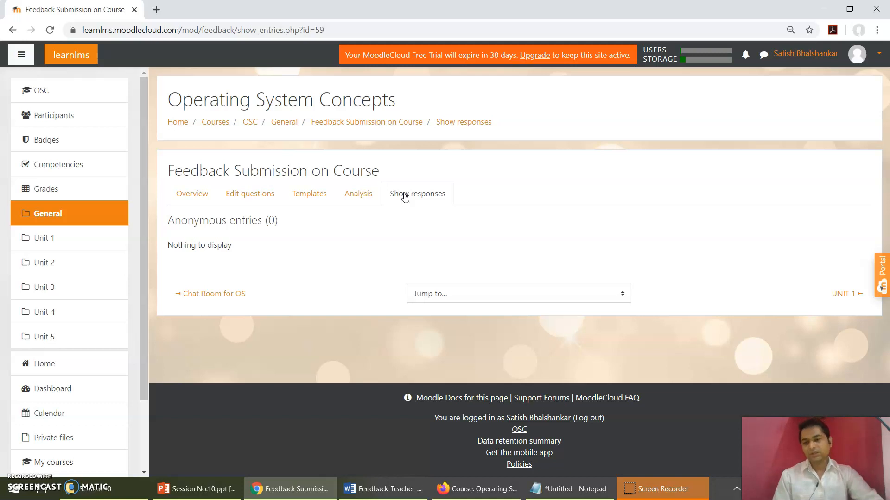
click(289, 251)
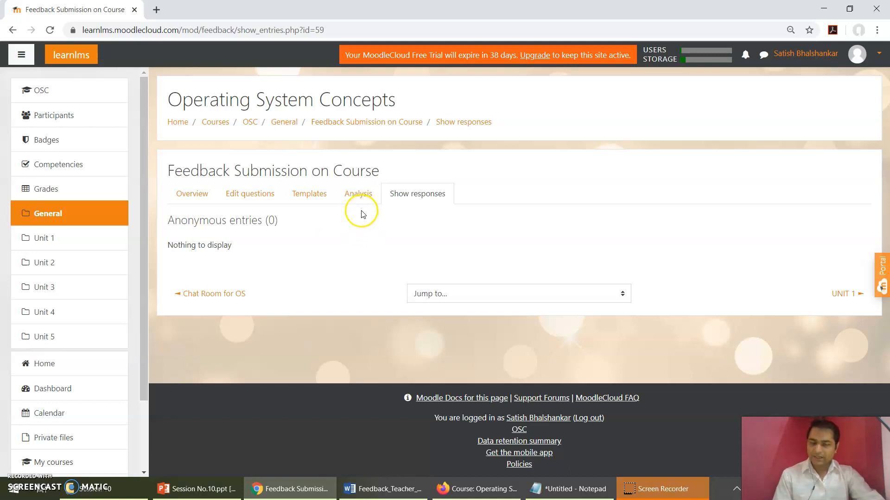
click(357, 200)
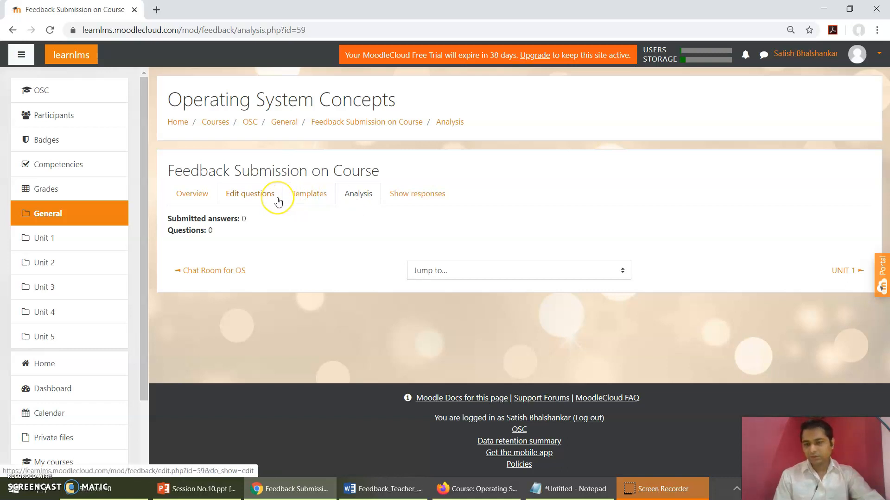
click(182, 200)
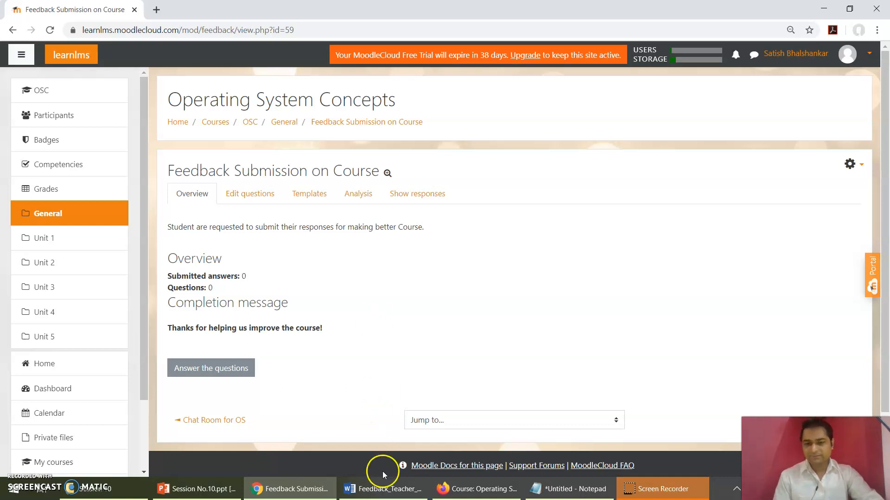
Step: Consult the teacher questionnaire in the Word evaluation form and switch back to the Moodle feedback activity
click(373, 488)
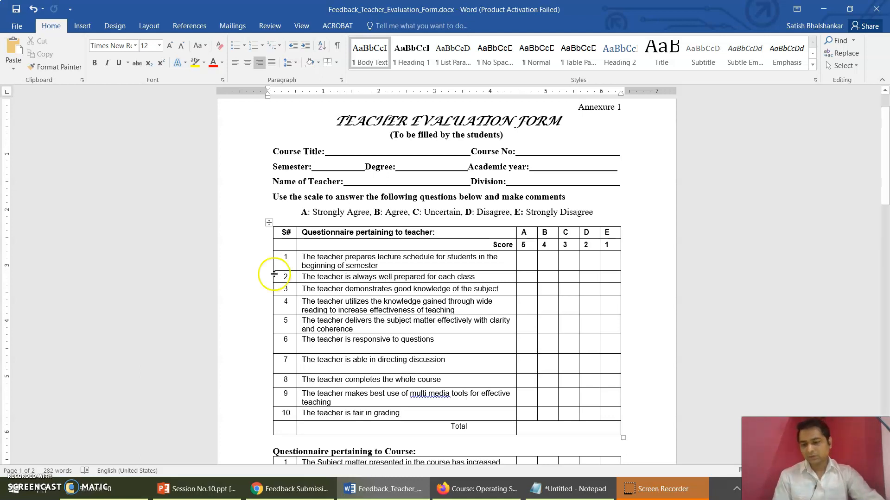
click(266, 495)
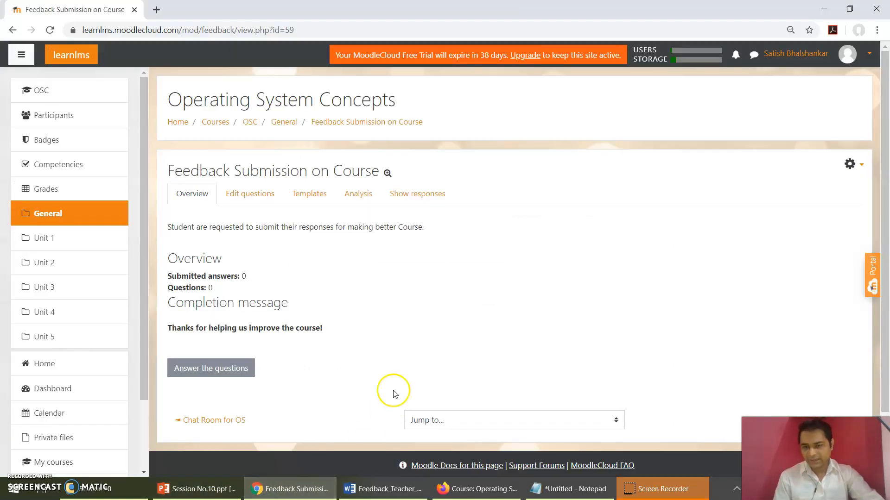